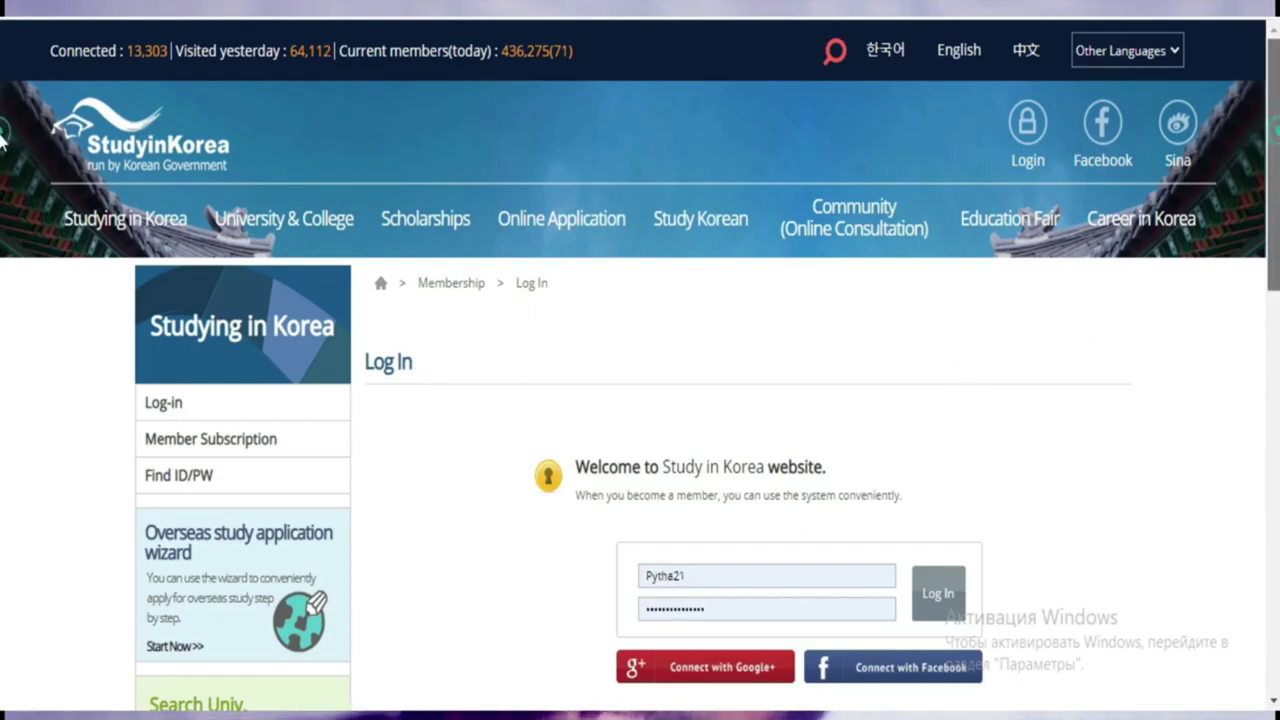
Scroll down the Log In page to the sign-up links
scroll(2, 140, down, 1)
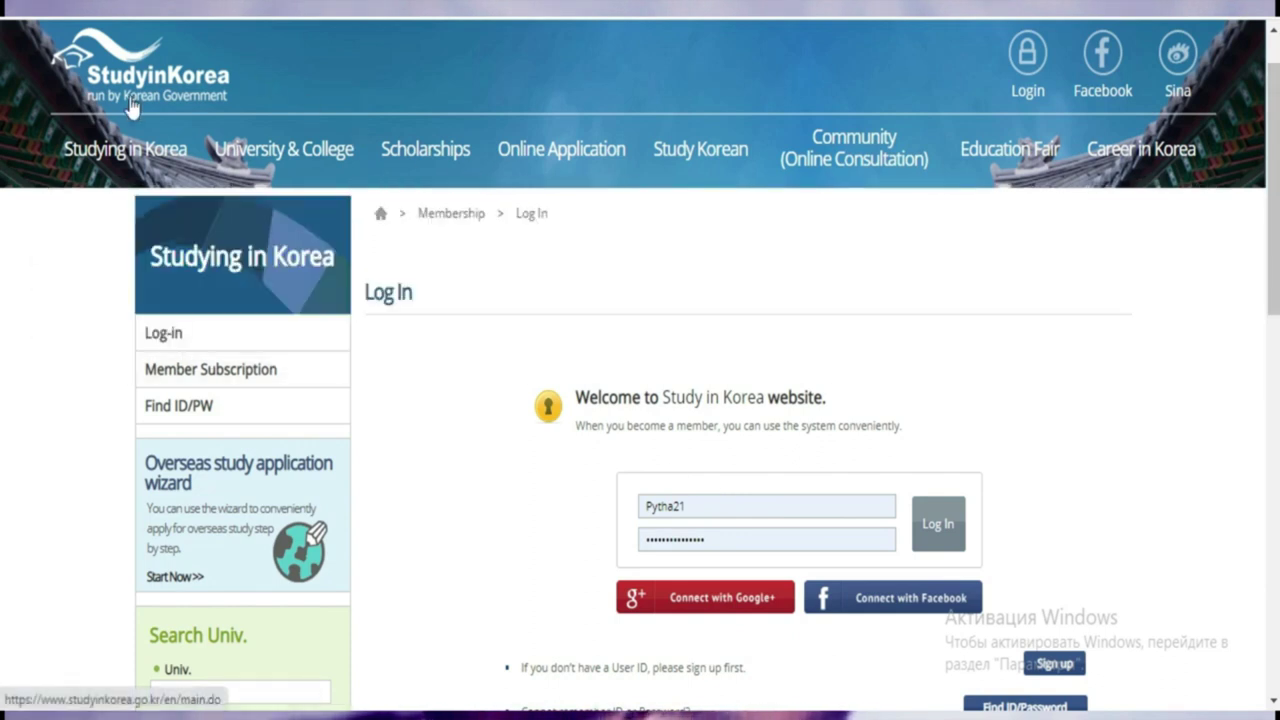
mouse_move(423, 176)
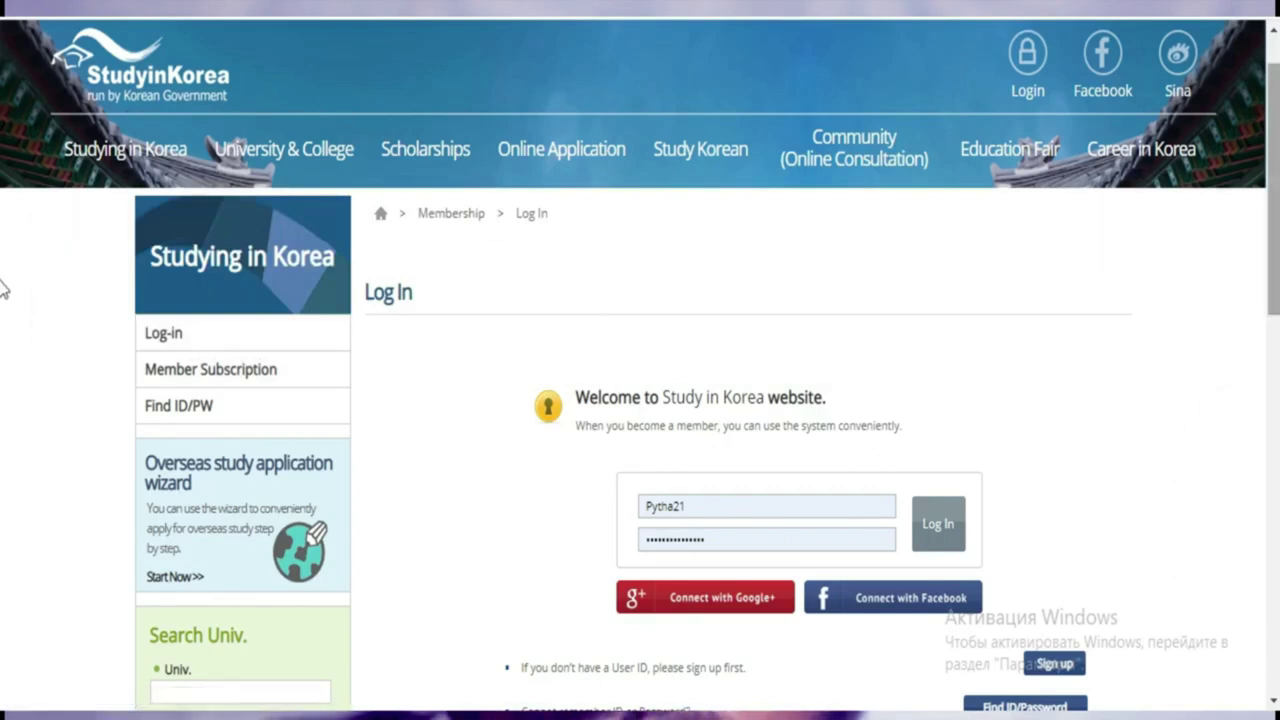
scroll(4, 270, down, 1)
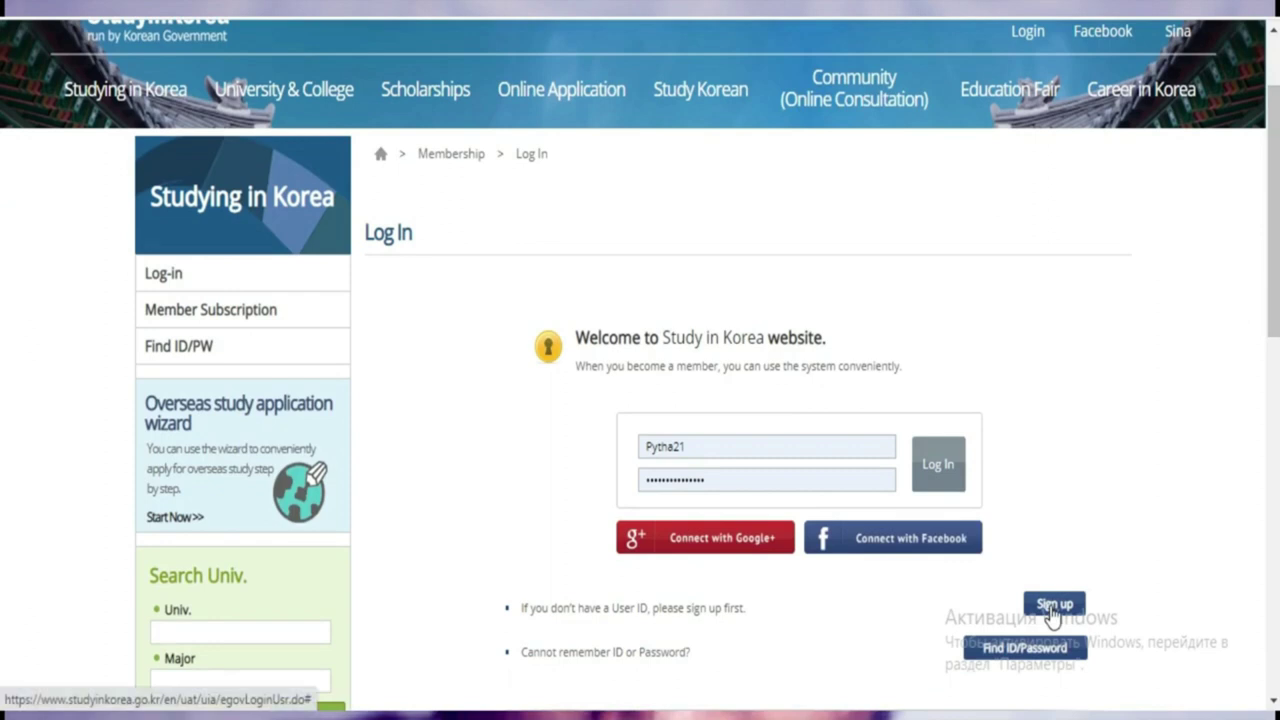
Accept the user agreement and personal-information consent as 'No less than 14 years old' and continue
click(1052, 606)
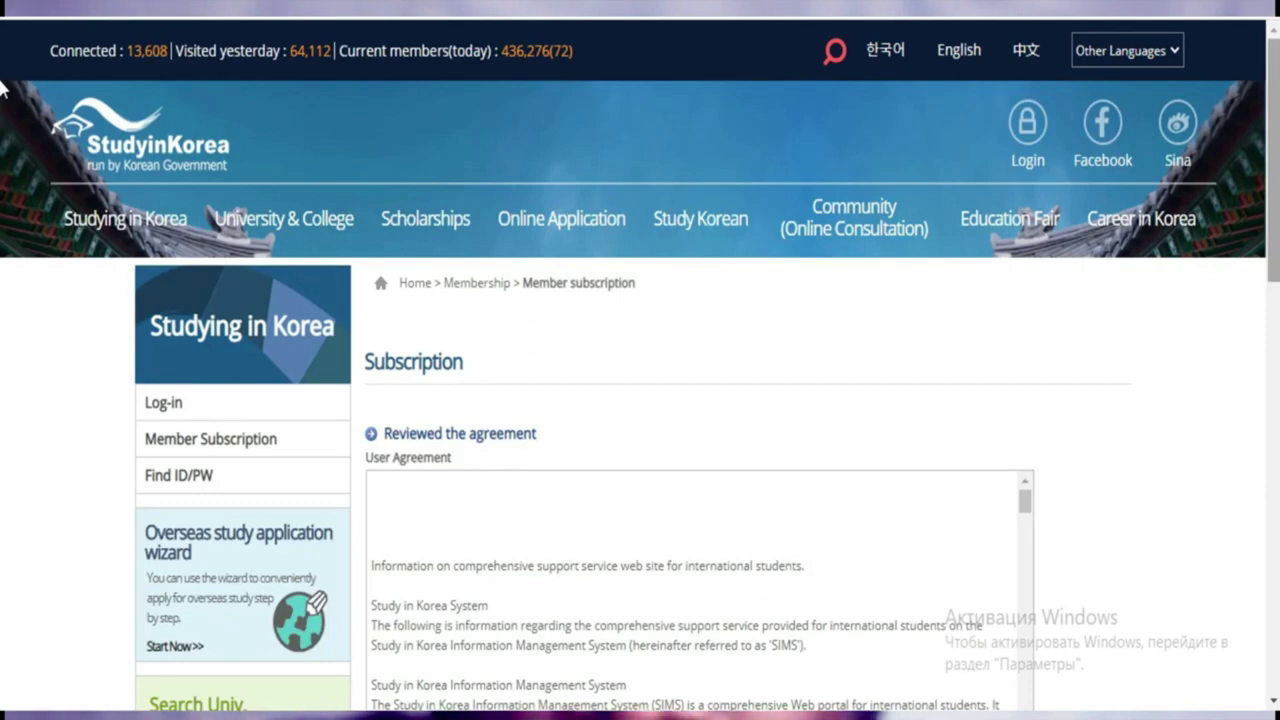
scroll(2, 88, down, 3)
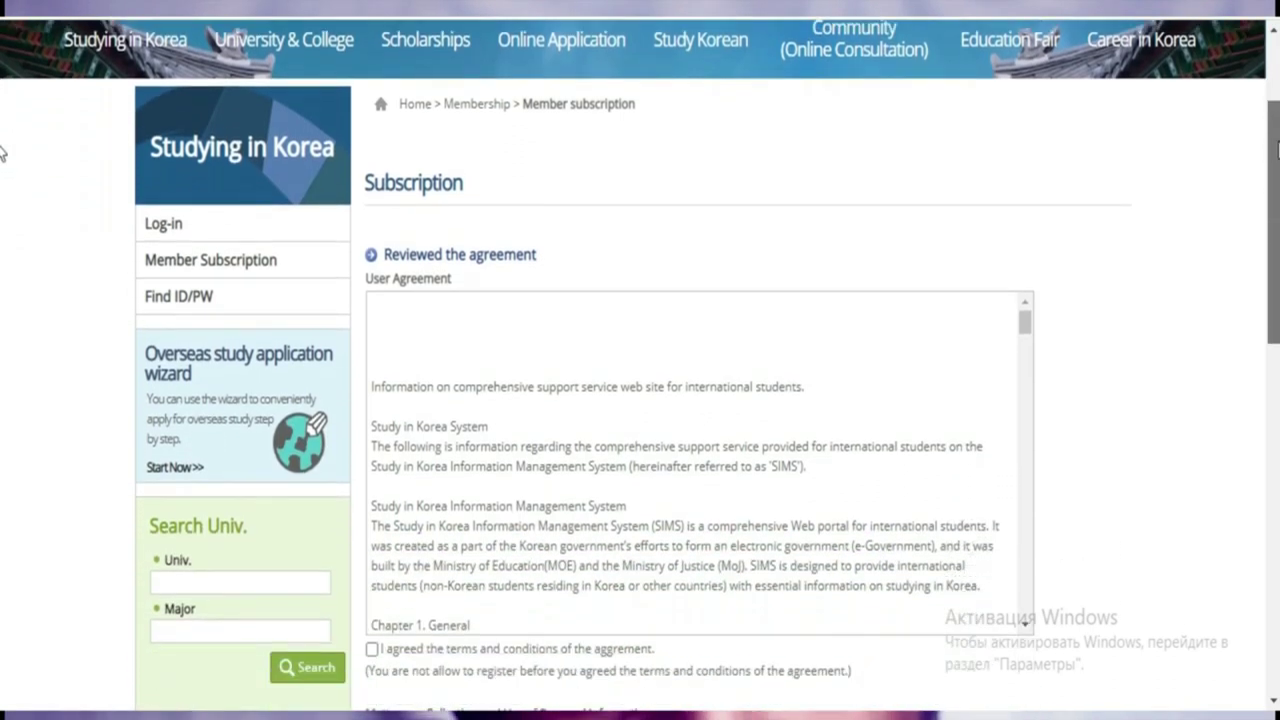
scroll(2, 176, down, 3)
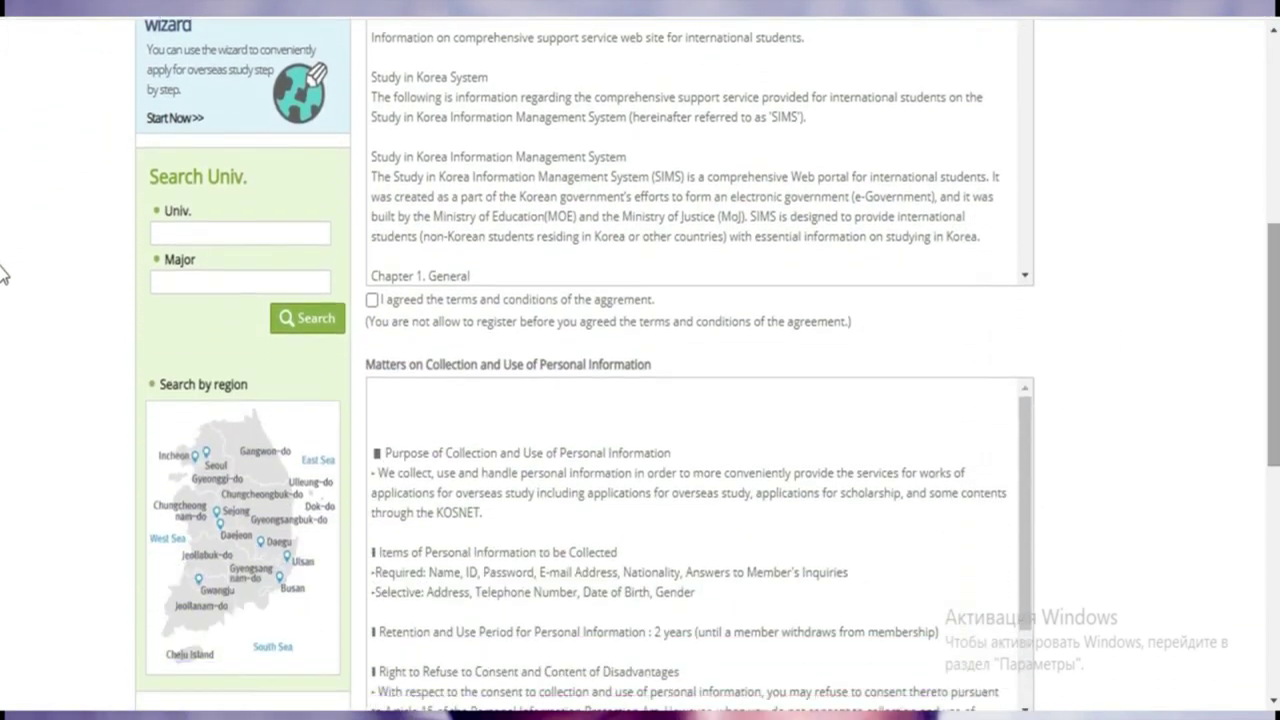
click(372, 302)
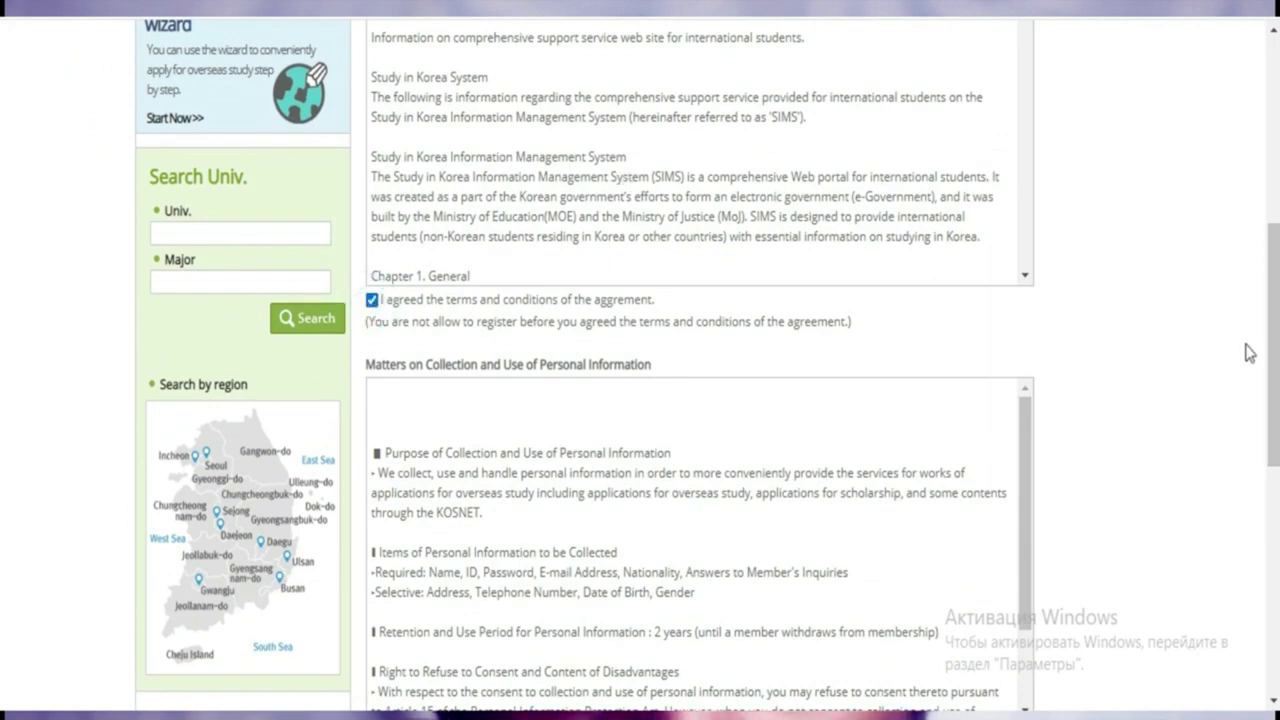
drag(1274, 325, 1276, 428)
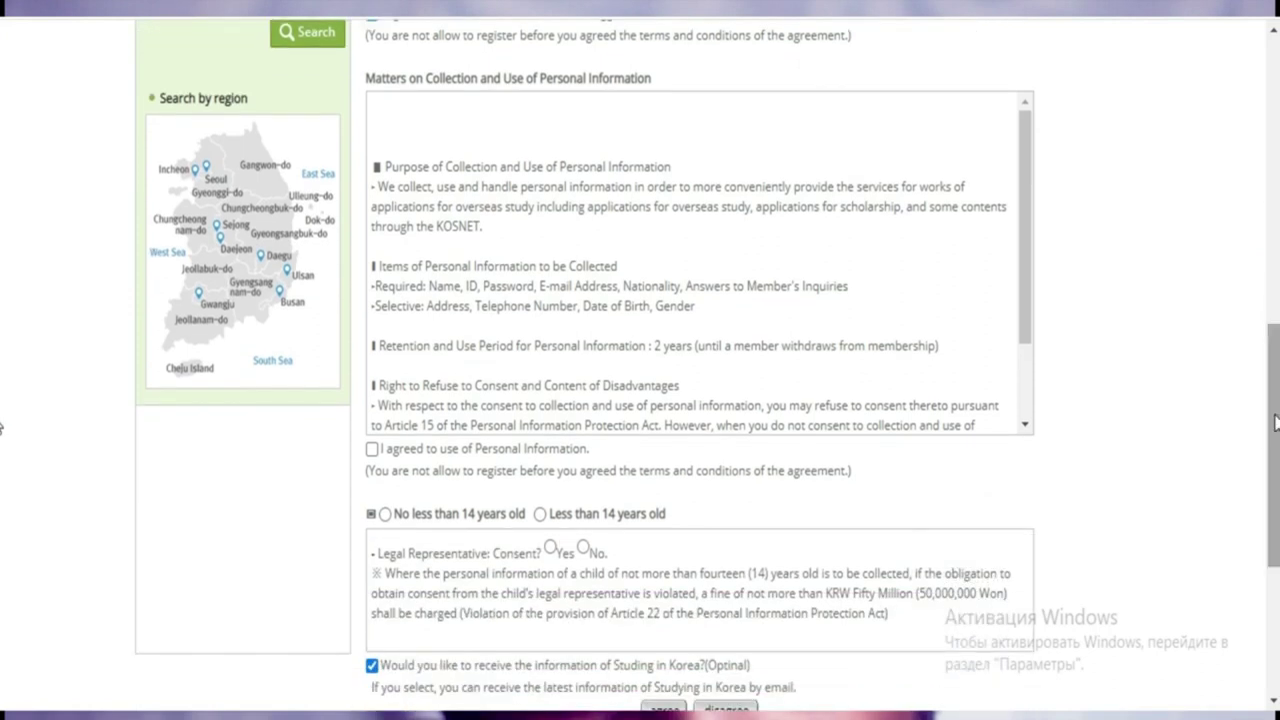
click(371, 451)
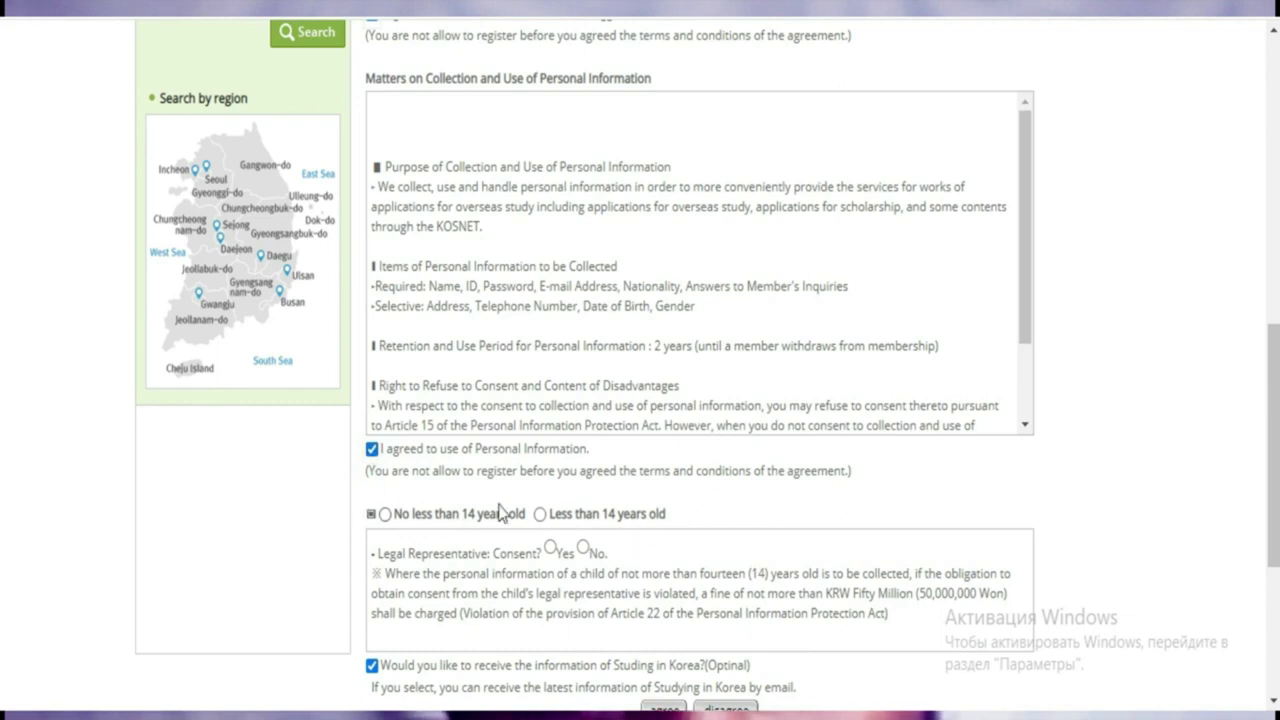
click(385, 514)
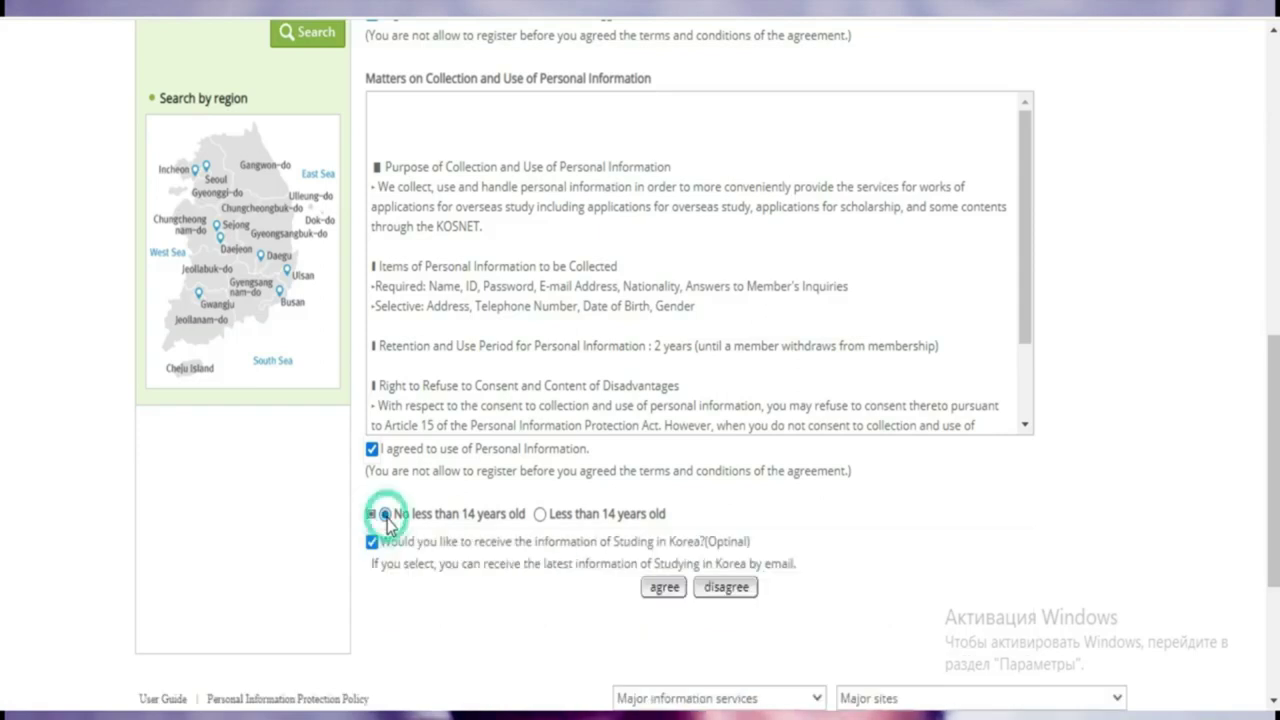
click(664, 590)
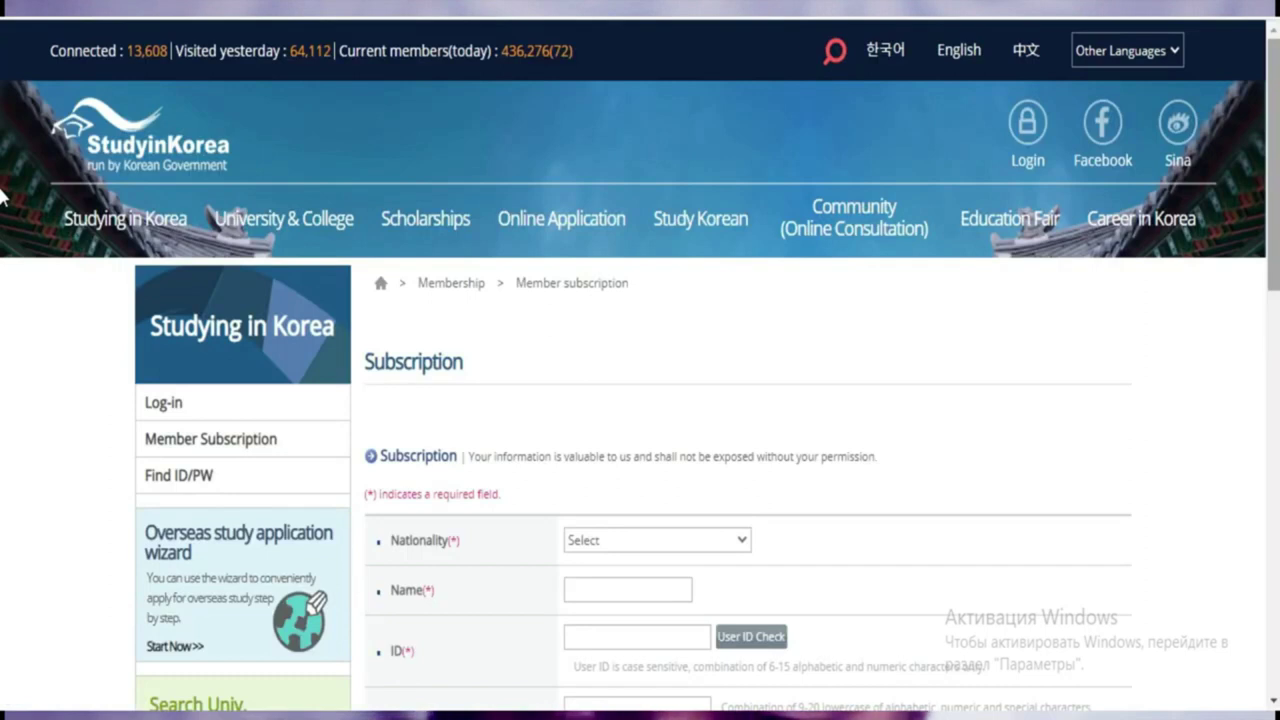
Set Nationality to Cote d'Ivoire
scroll(2, 195, down, 4)
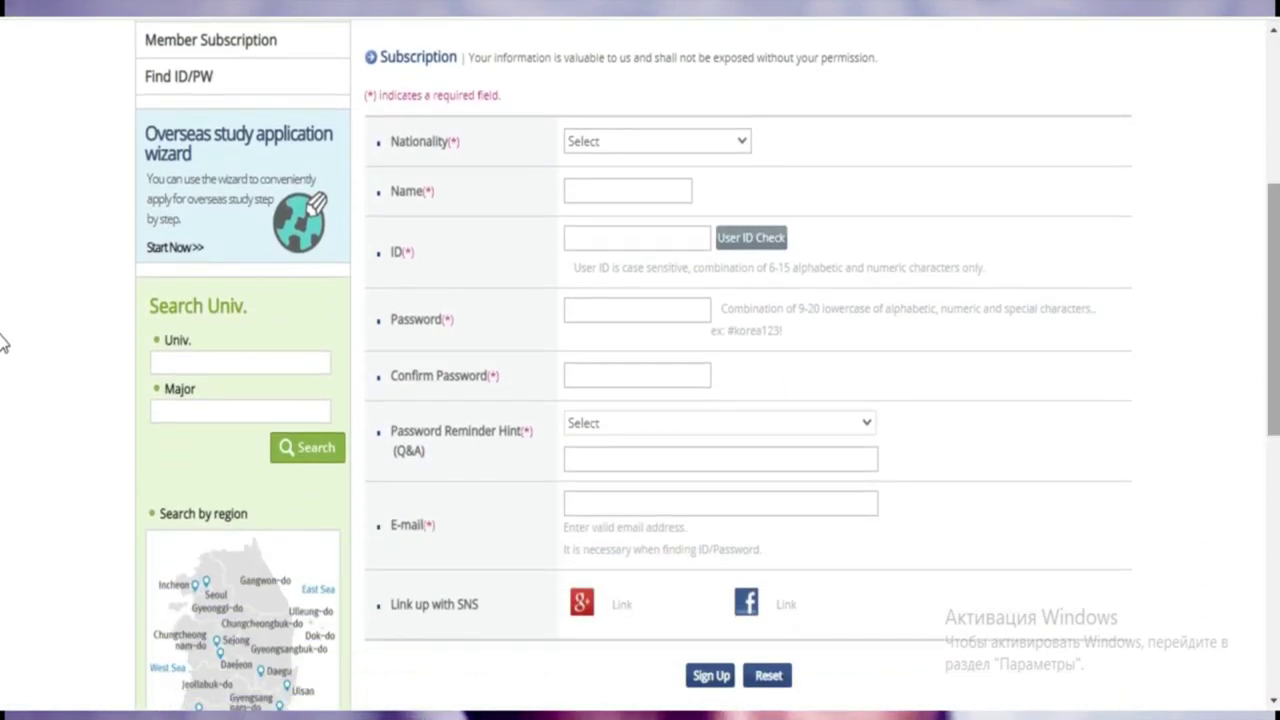
scroll(3, 340, up, 1)
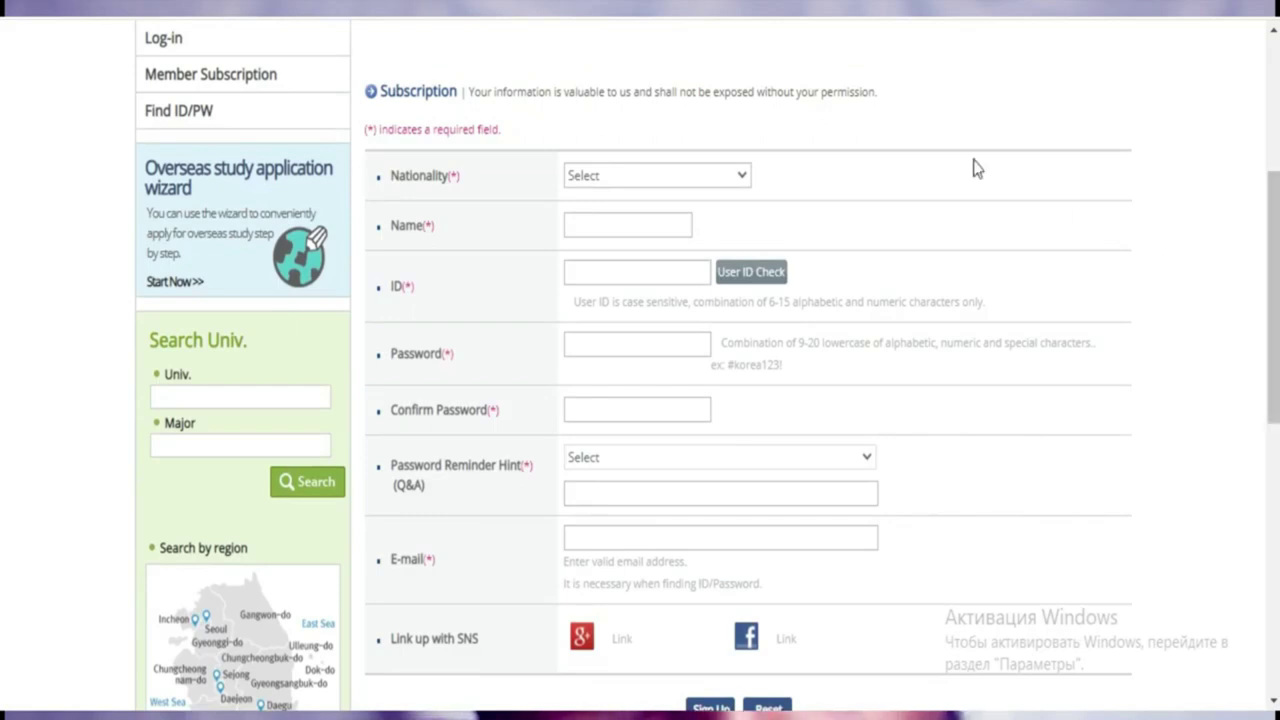
click(743, 177)
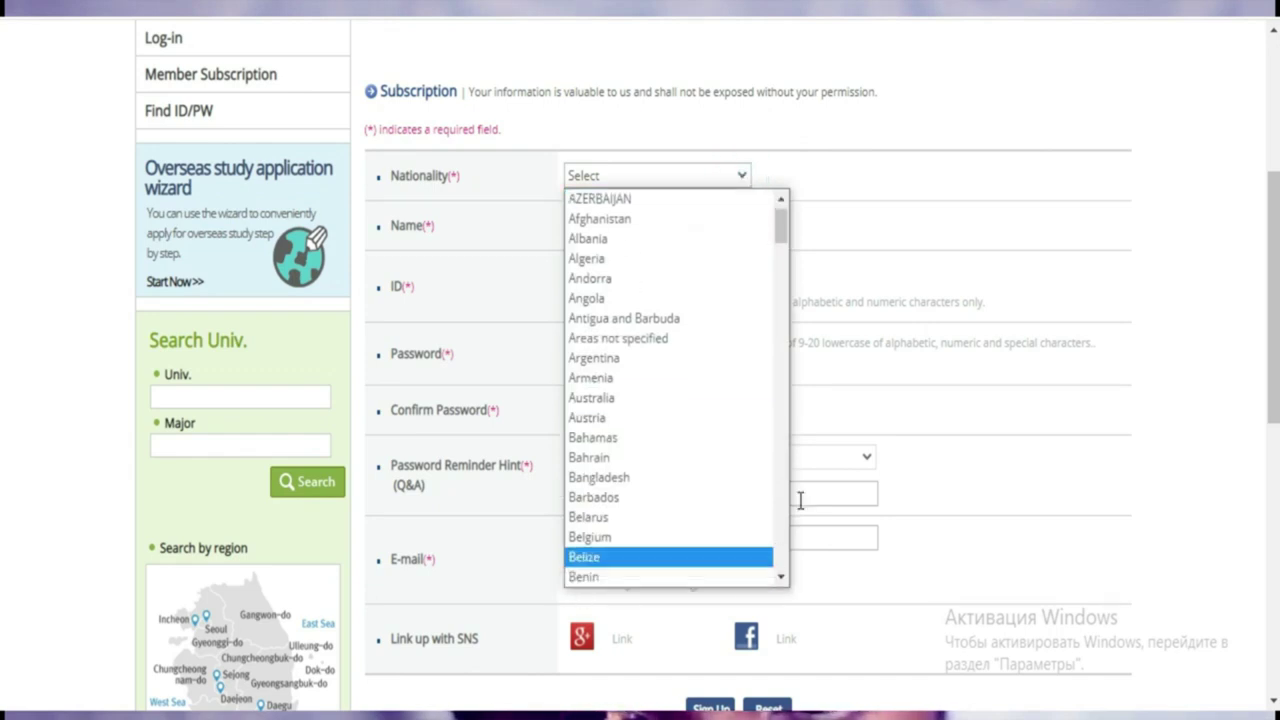
scroll(780, 490, down, 15)
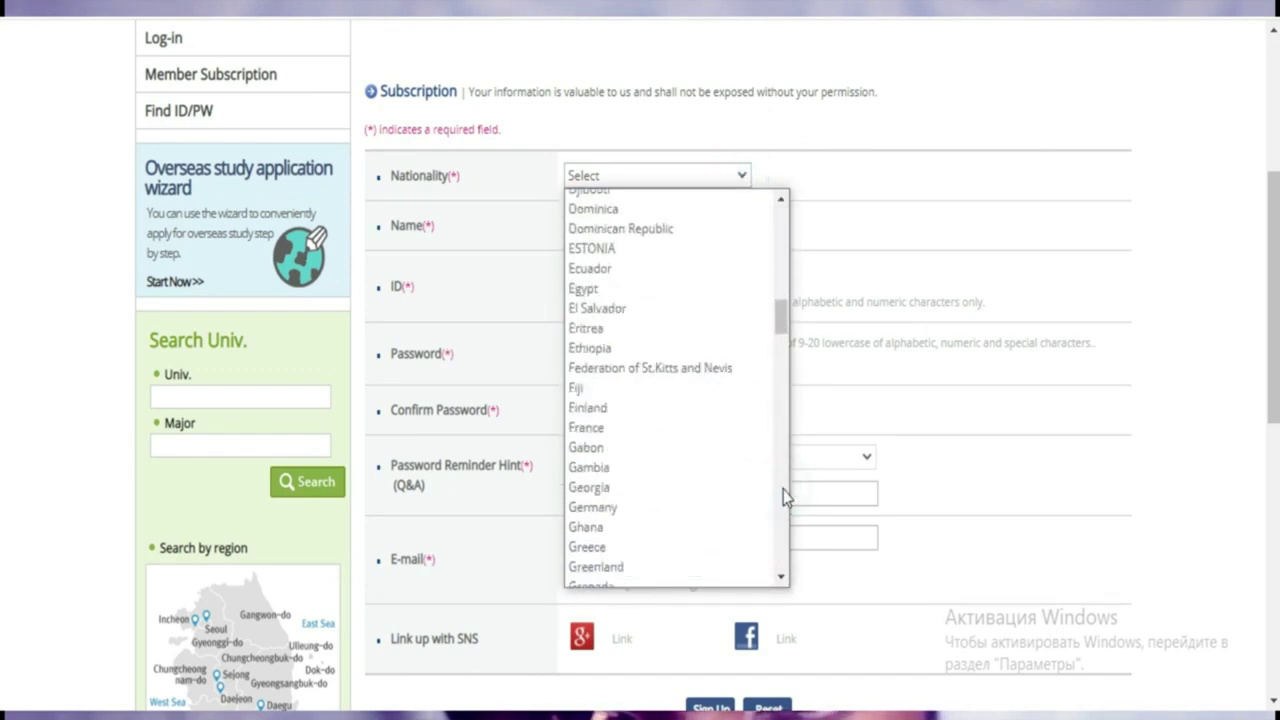
drag(781, 346, 783, 307)
click(656, 293)
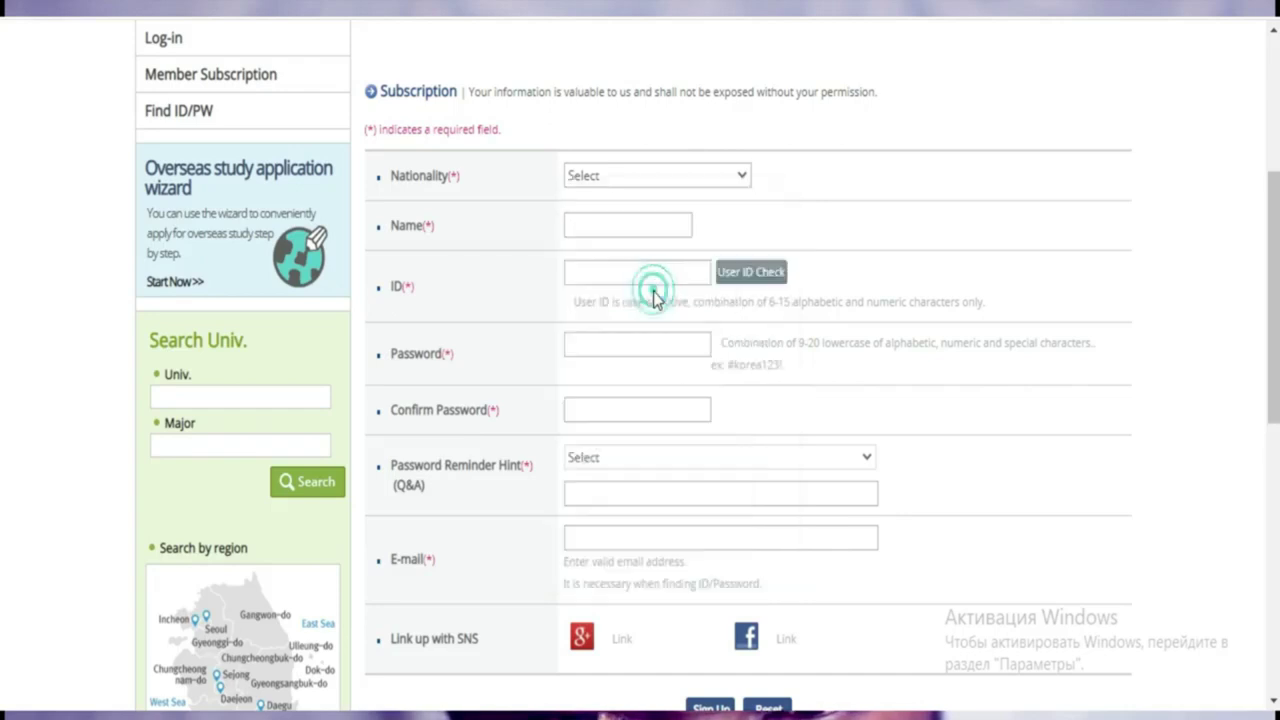
Focus the Name field and bring up the on-screen keyboard, centred on the page
click(628, 222)
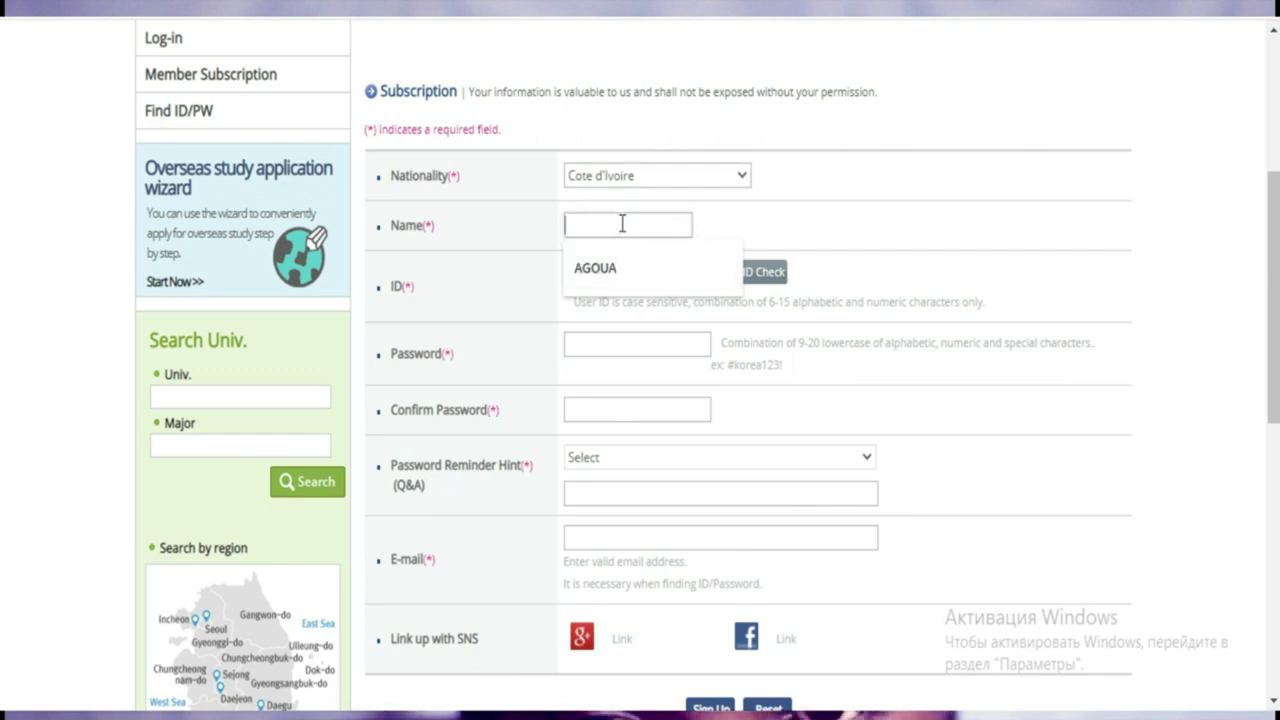
key(ctrl+super+o)
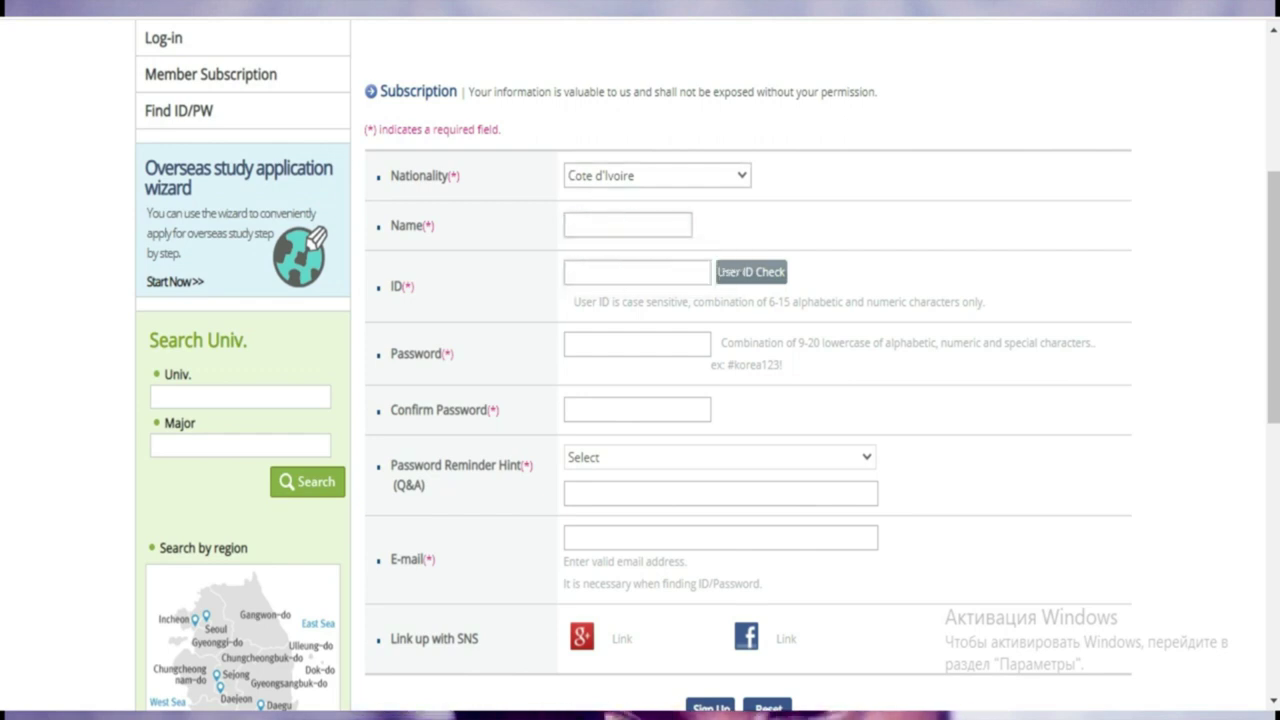
drag(253, 290, 795, 312)
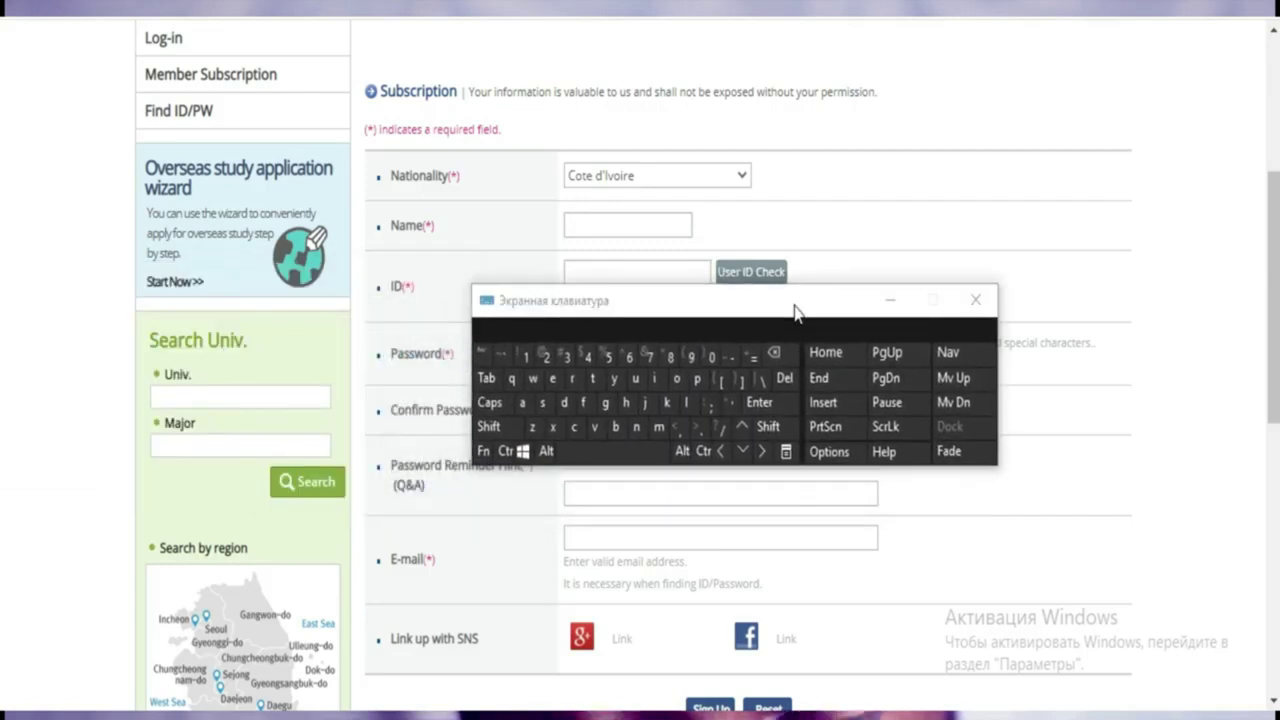
Type the applicant's name into the Name field with the on-screen keyboard
click(623, 225)
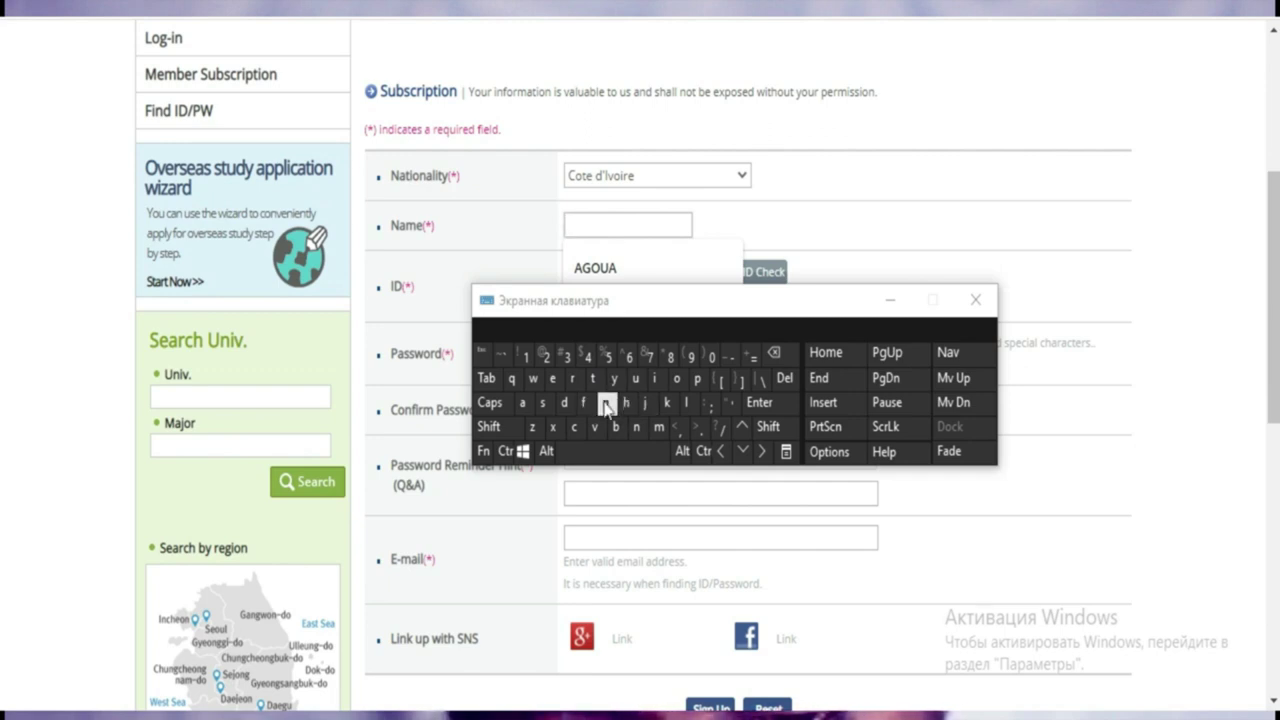
click(566, 403)
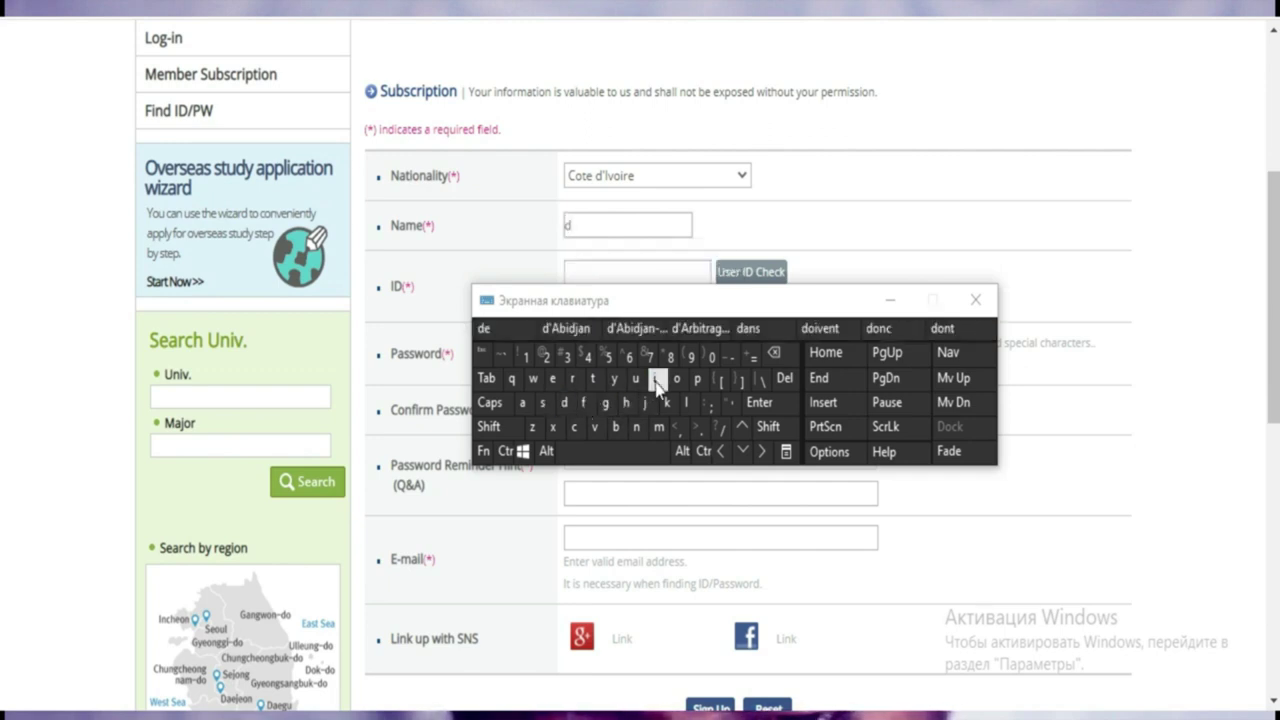
click(655, 379)
click(606, 404)
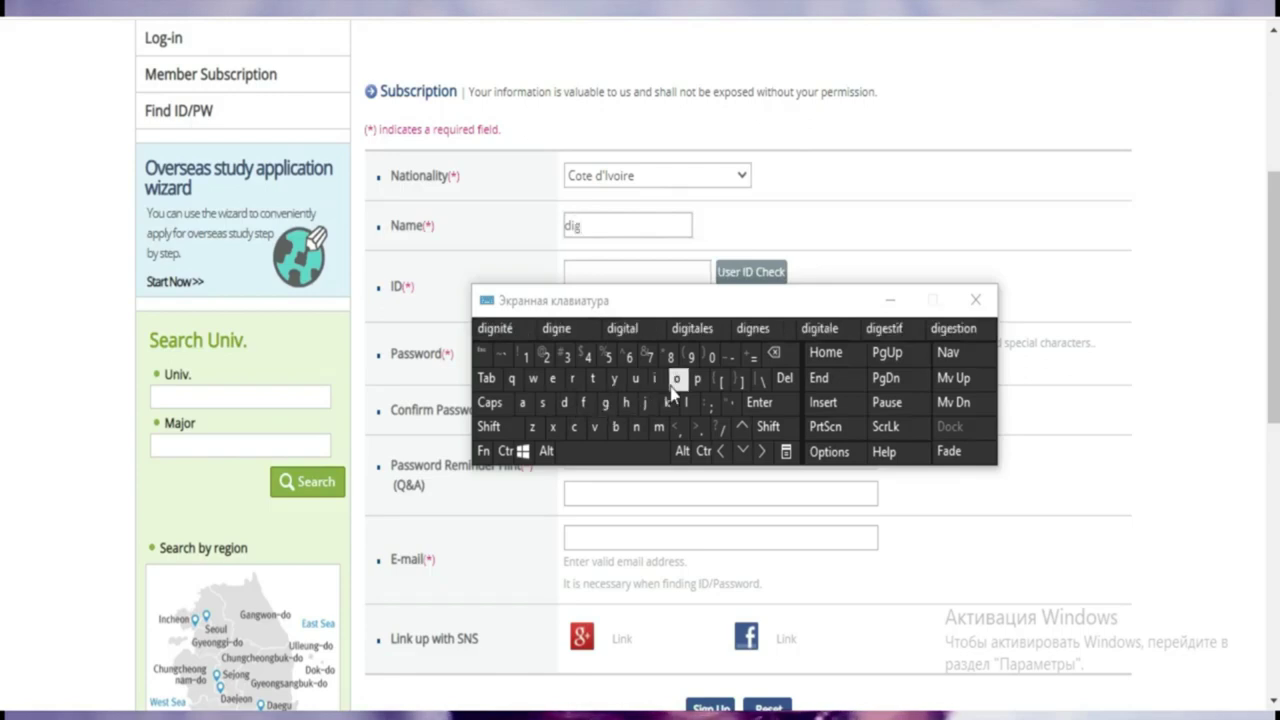
click(676, 379)
drag(686, 311, 690, 402)
Enter a user ID starting with a capital letter and ending in two digits
click(658, 275)
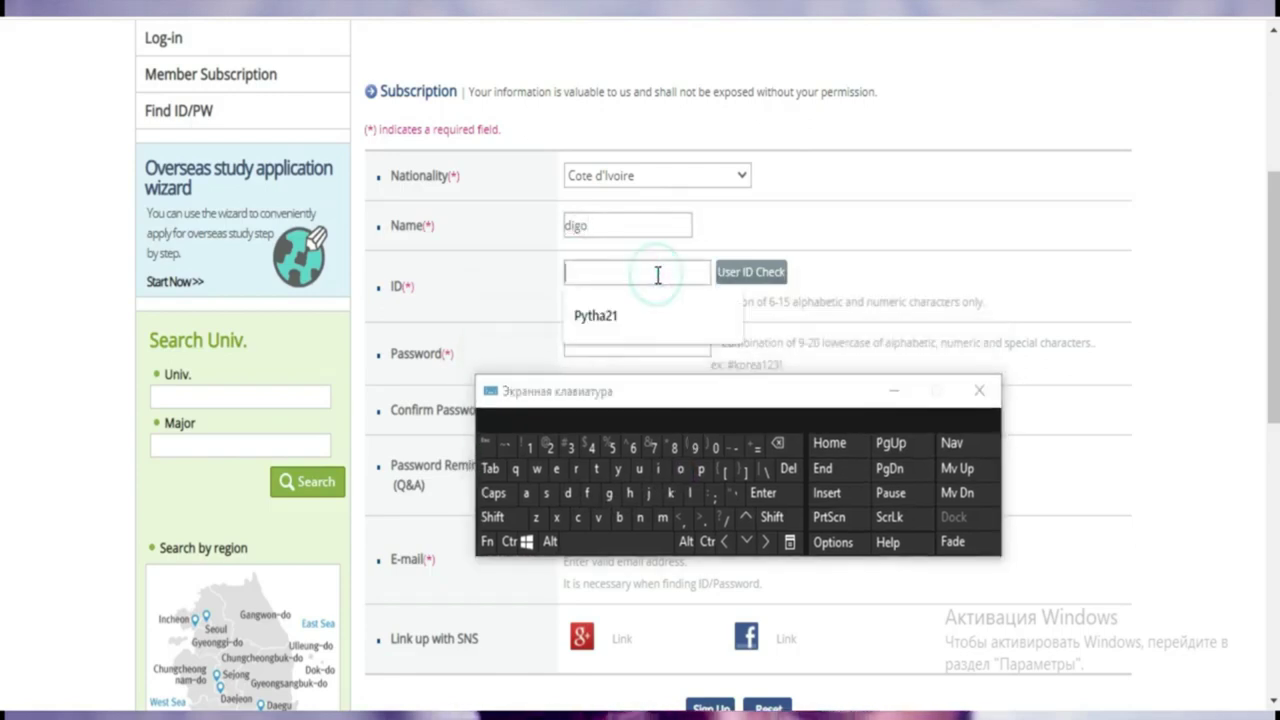
click(657, 272)
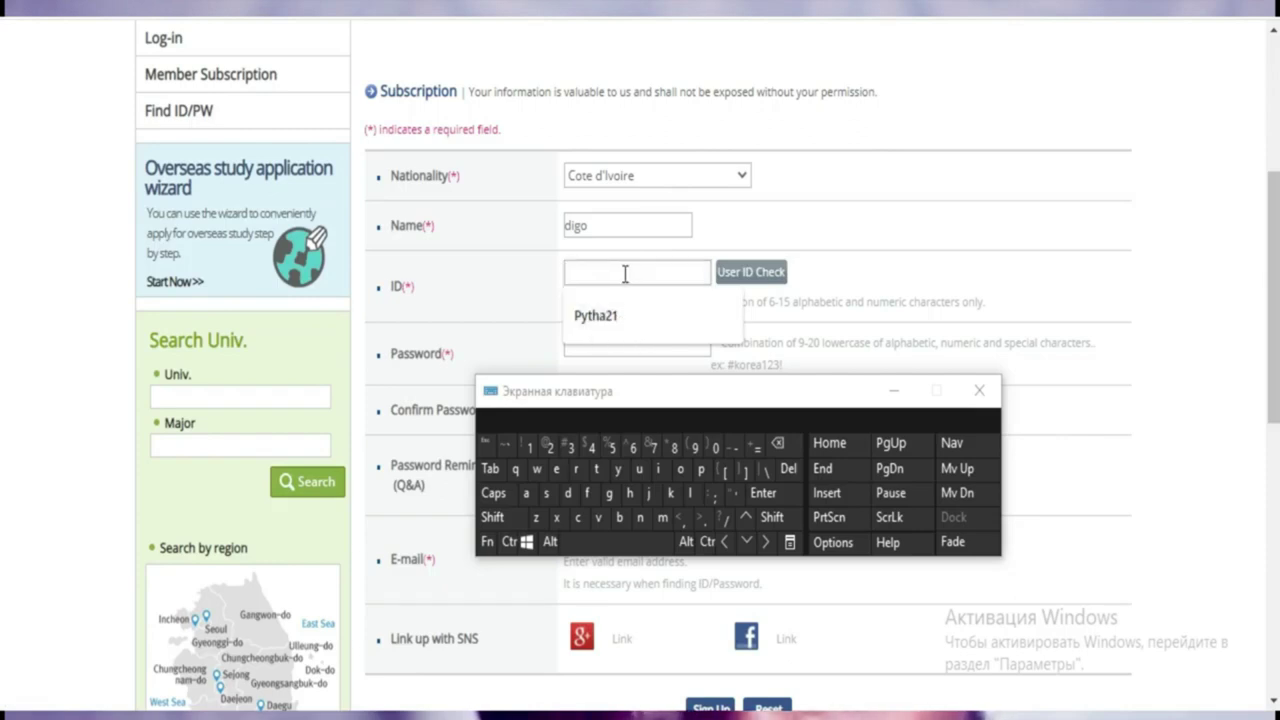
click(494, 518)
click(690, 493)
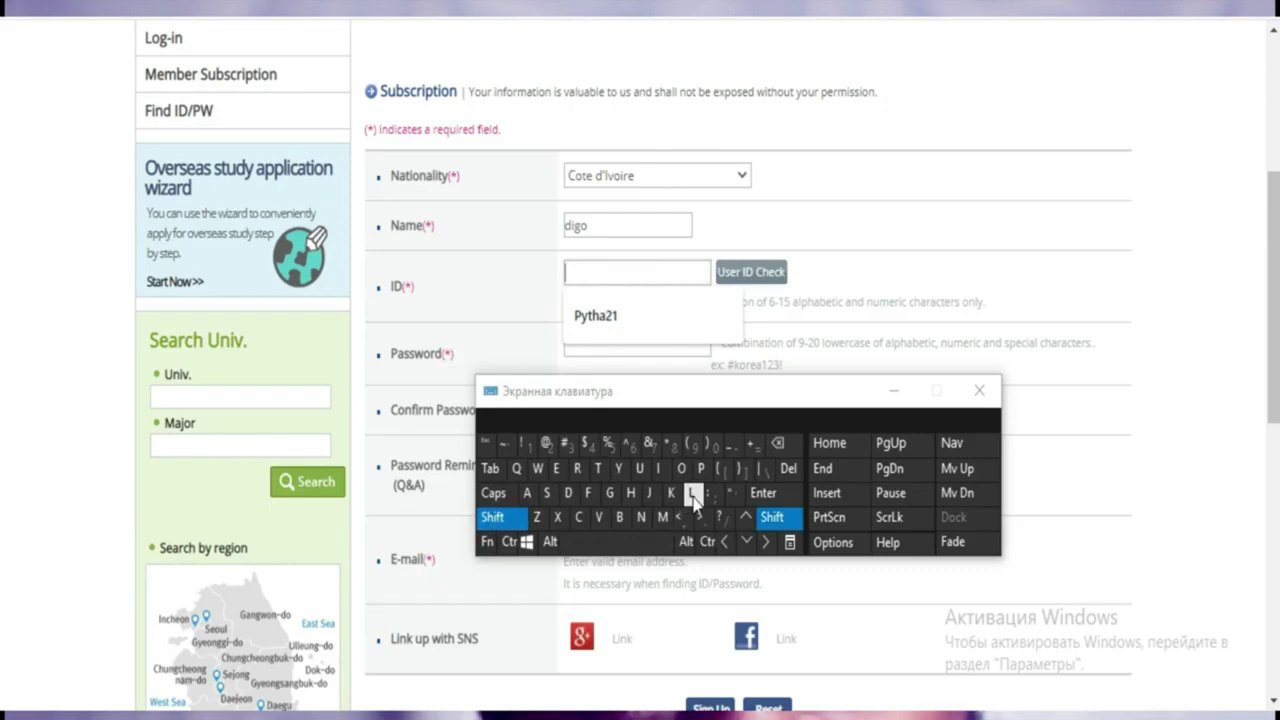
click(563, 473)
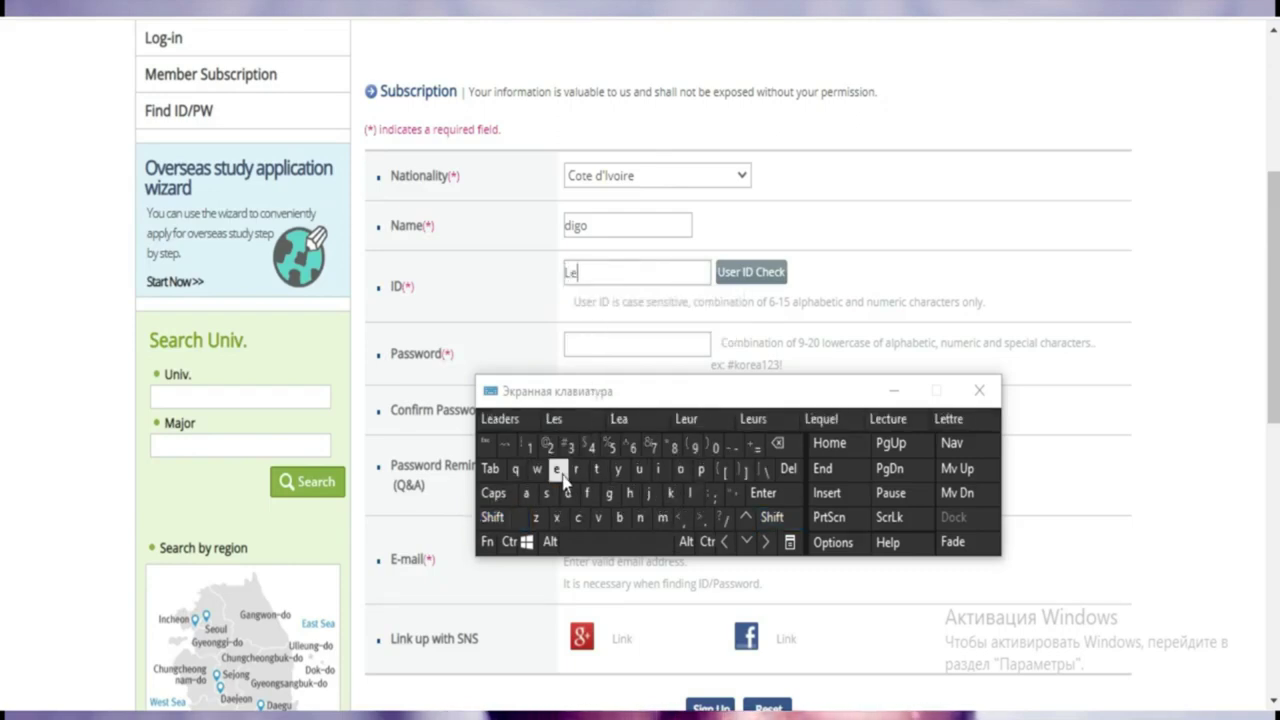
click(659, 469)
click(611, 494)
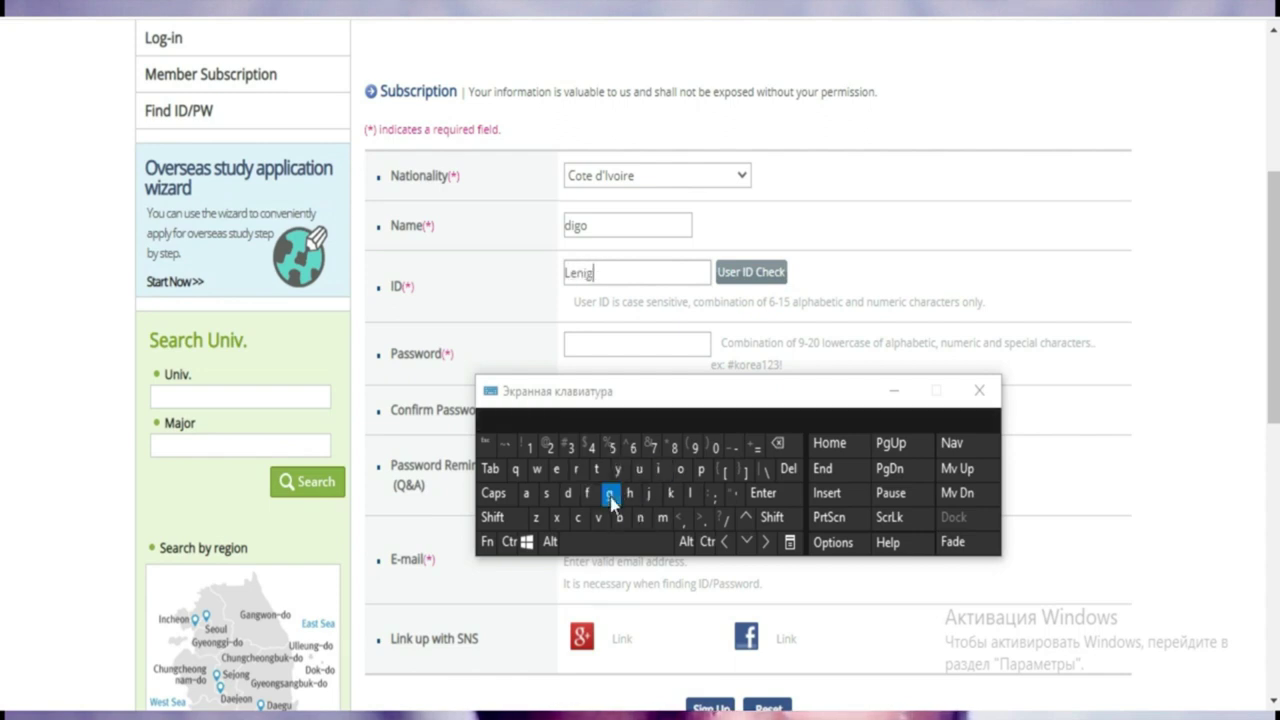
click(548, 448)
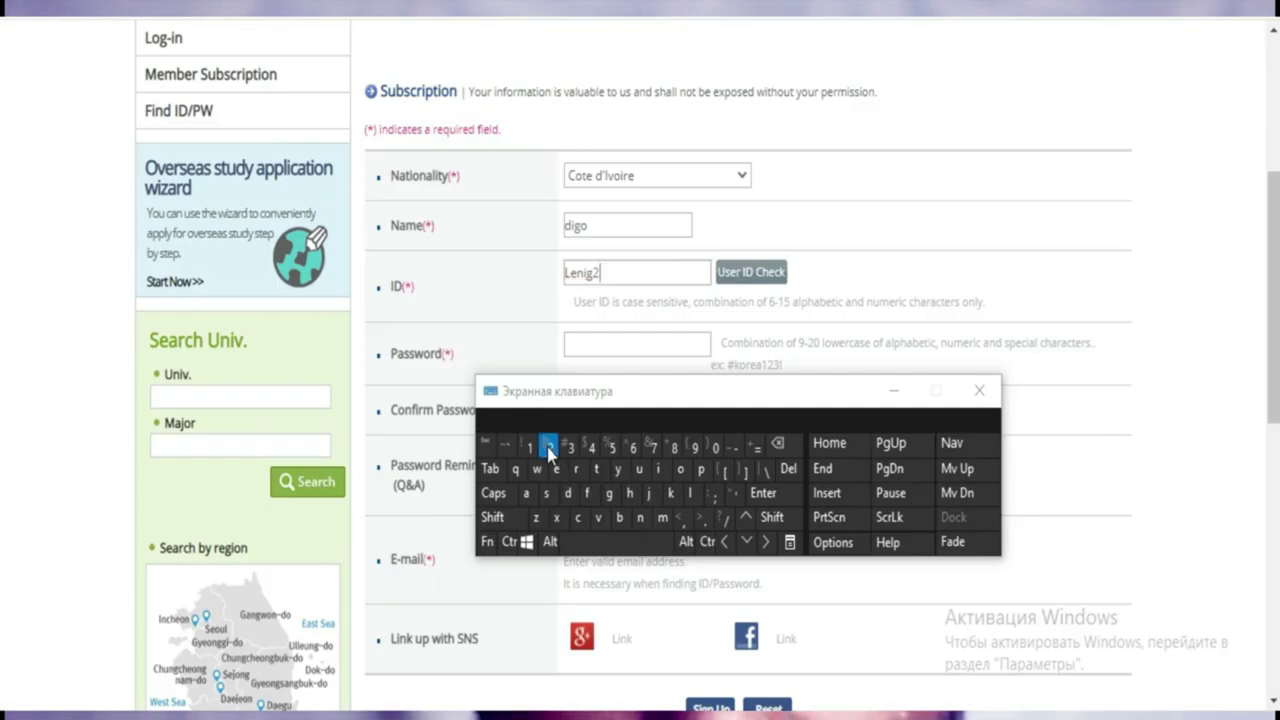
click(568, 448)
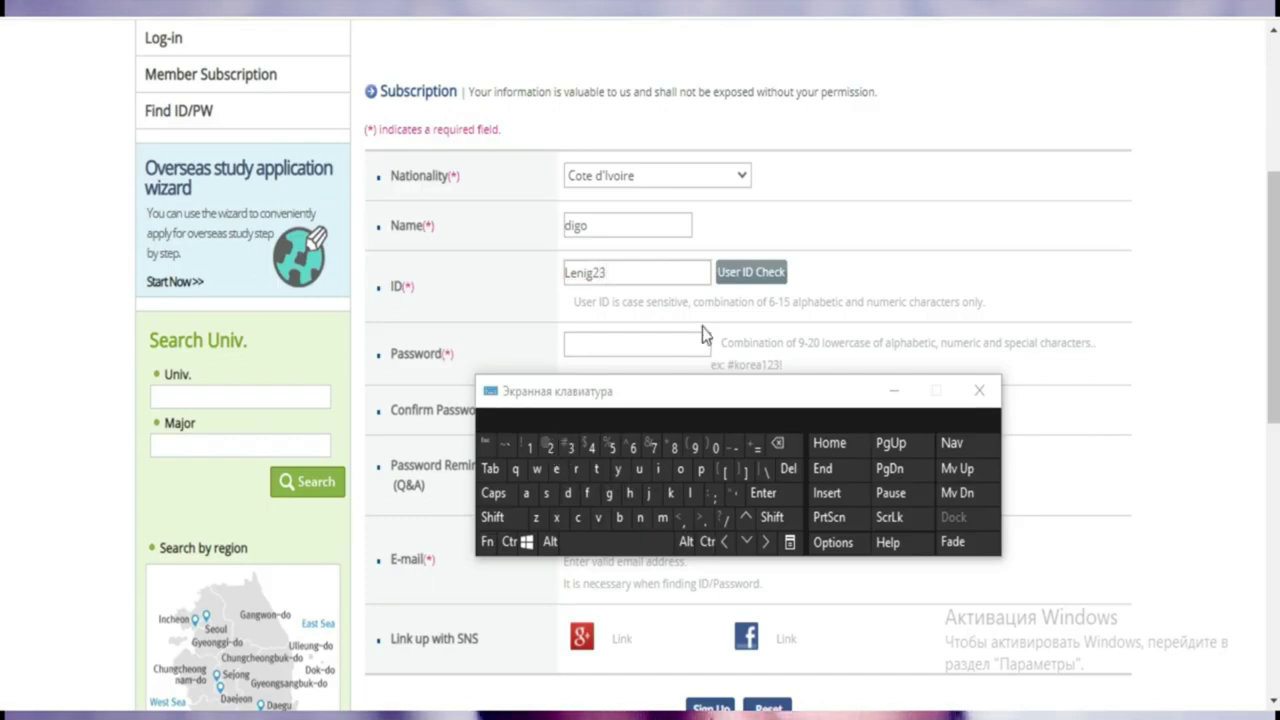
drag(700, 395, 701, 441)
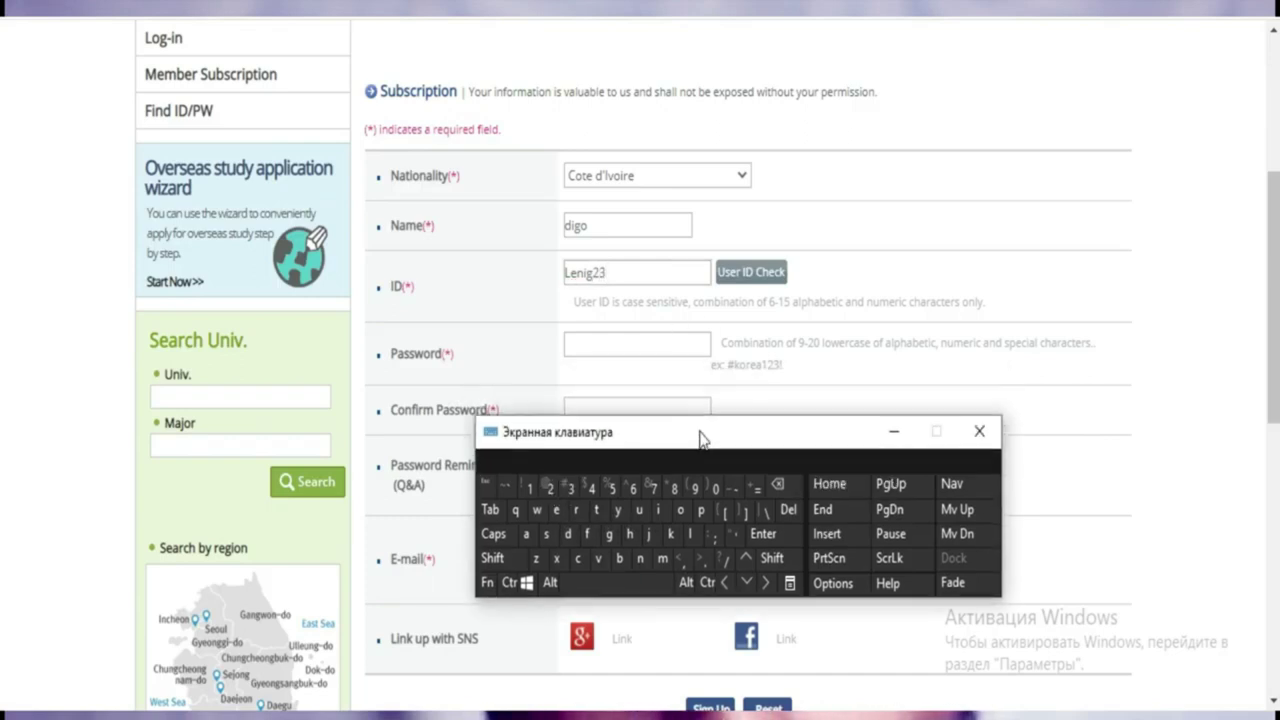
Enter the account password, beginning with a capital and ending with a digit
click(652, 348)
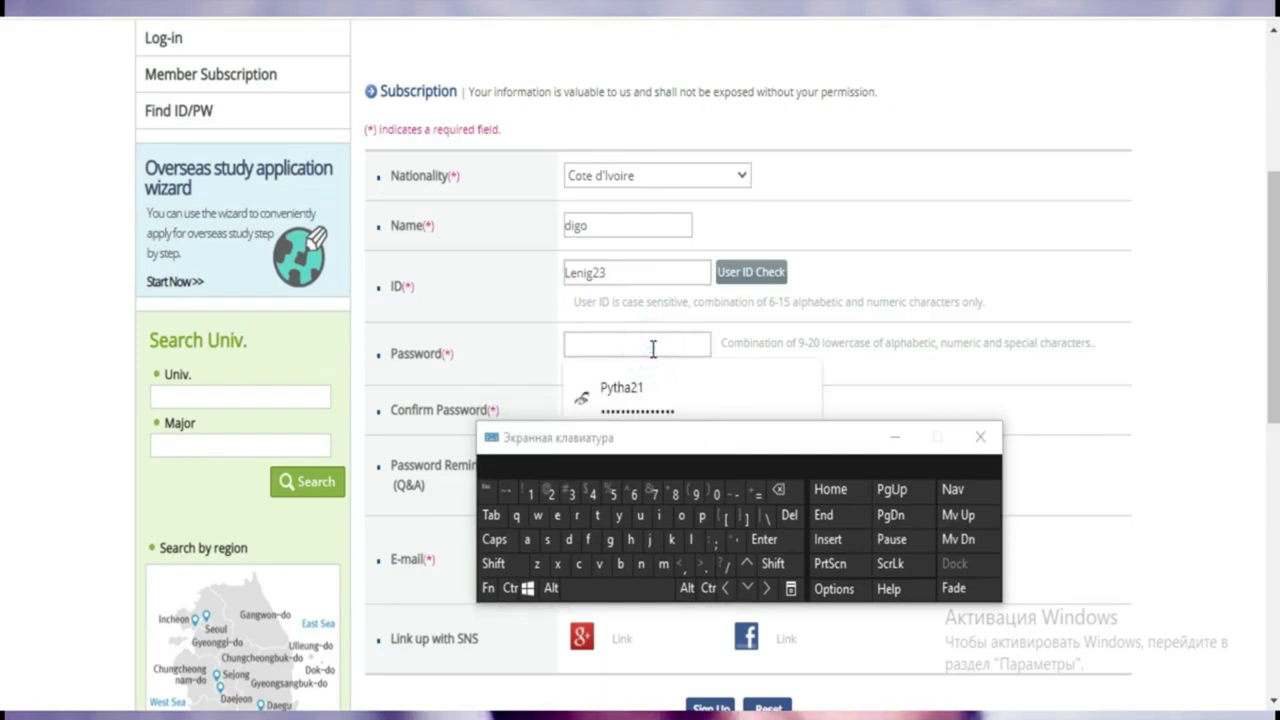
click(495, 565)
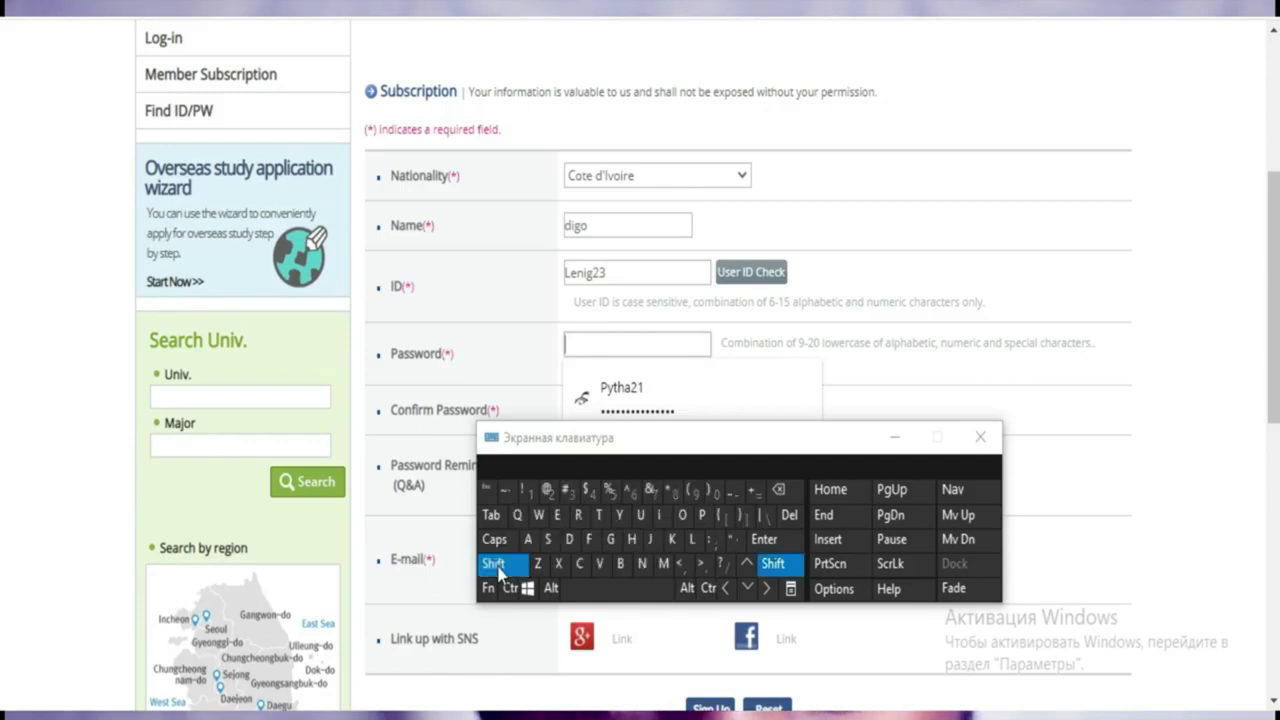
click(610, 539)
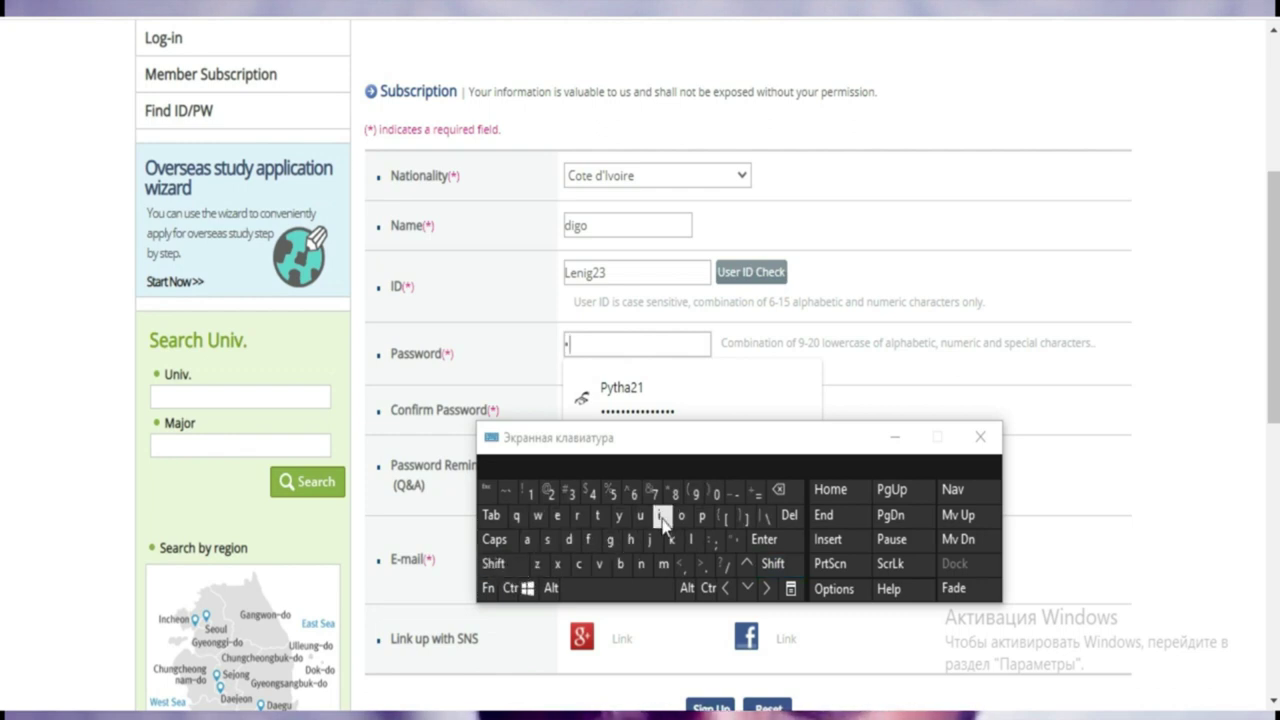
click(648, 540)
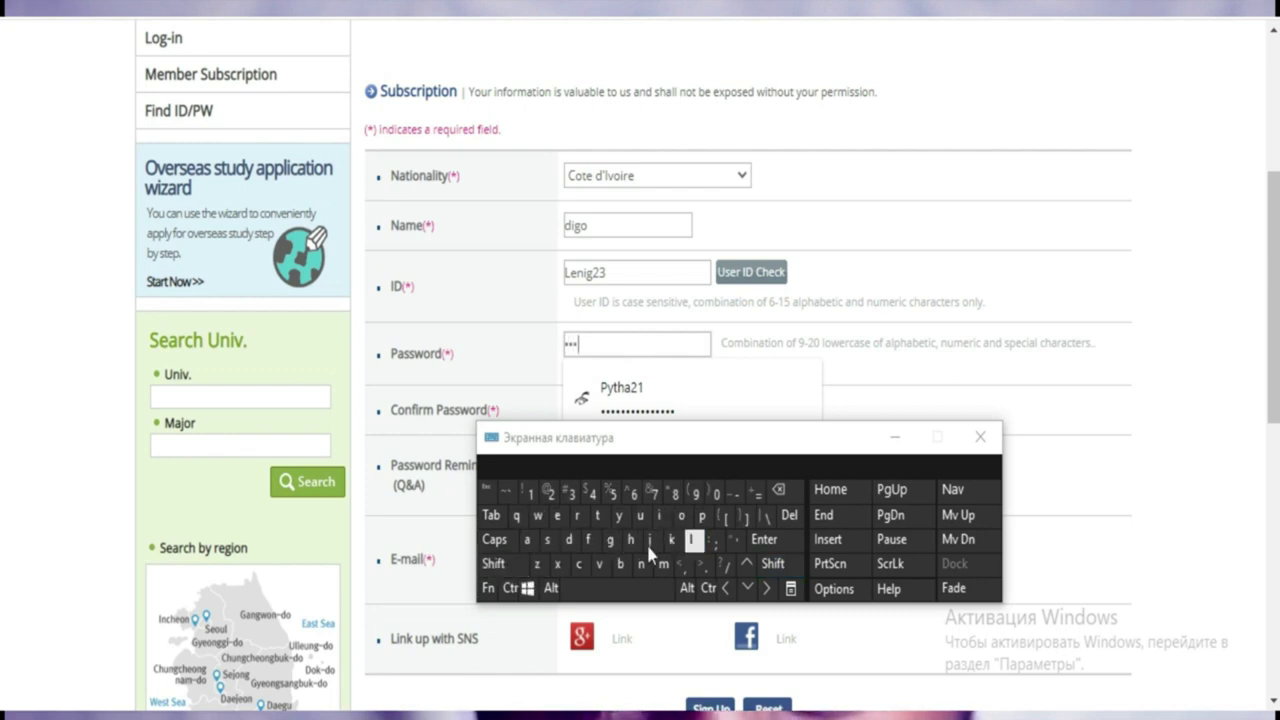
click(622, 564)
click(562, 518)
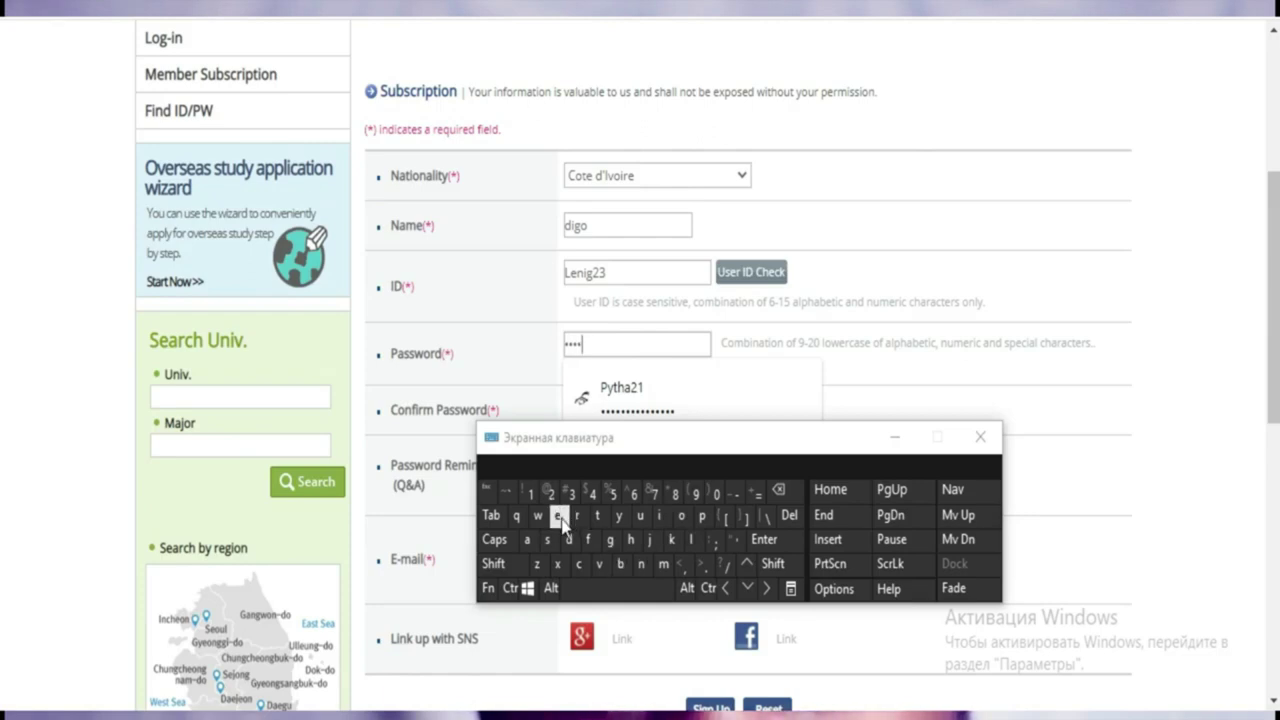
click(577, 516)
click(598, 516)
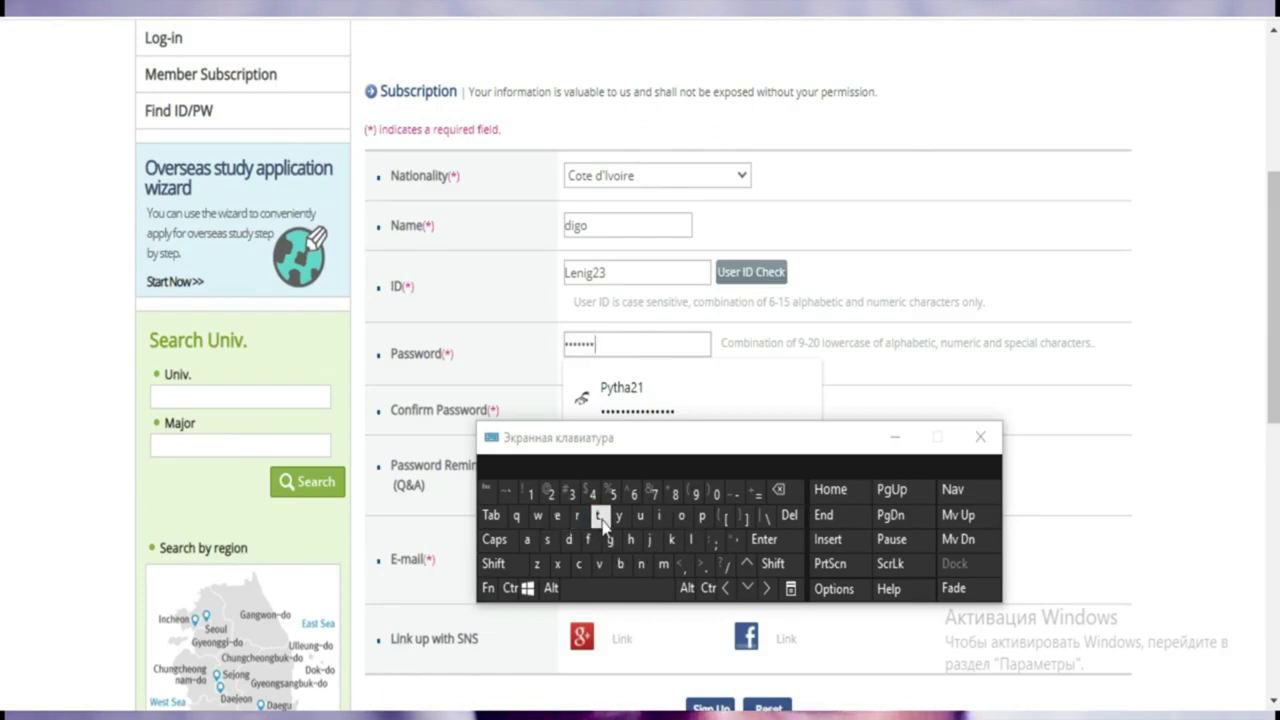
click(552, 496)
click(550, 494)
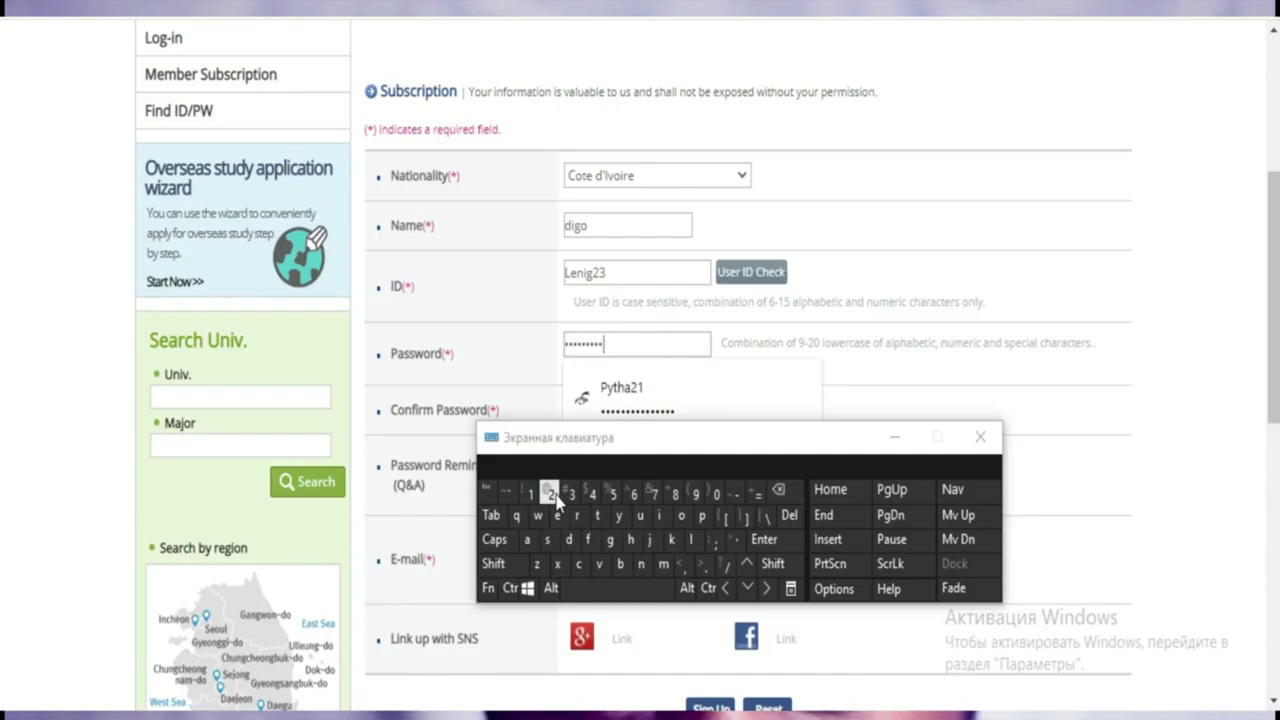
drag(659, 447, 656, 531)
Retype the same password in the Confirm Password field
click(618, 405)
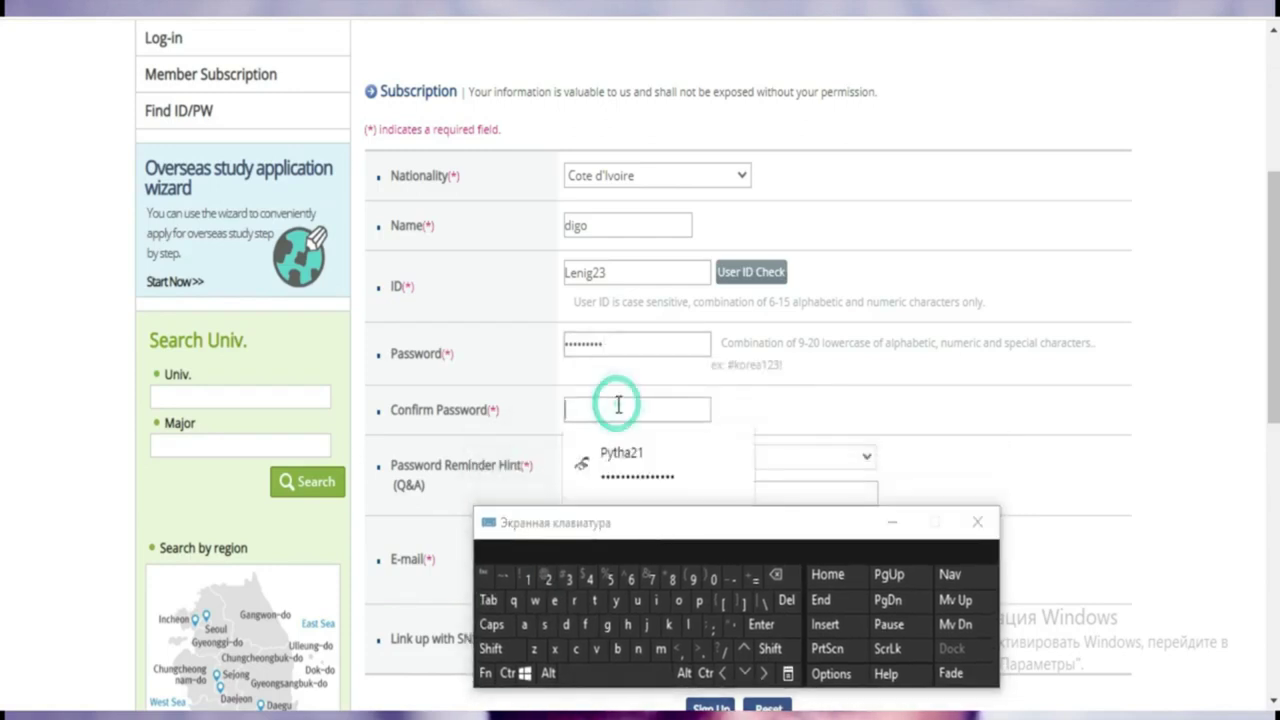
click(494, 652)
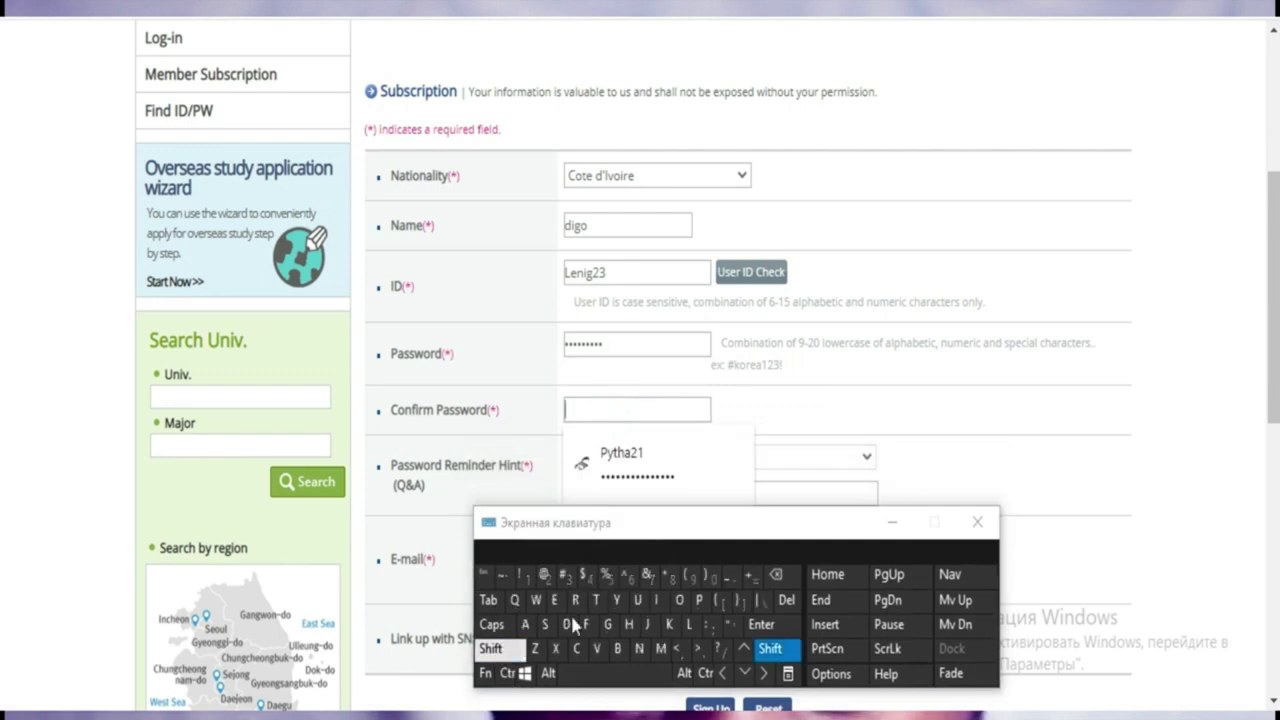
click(607, 624)
click(640, 603)
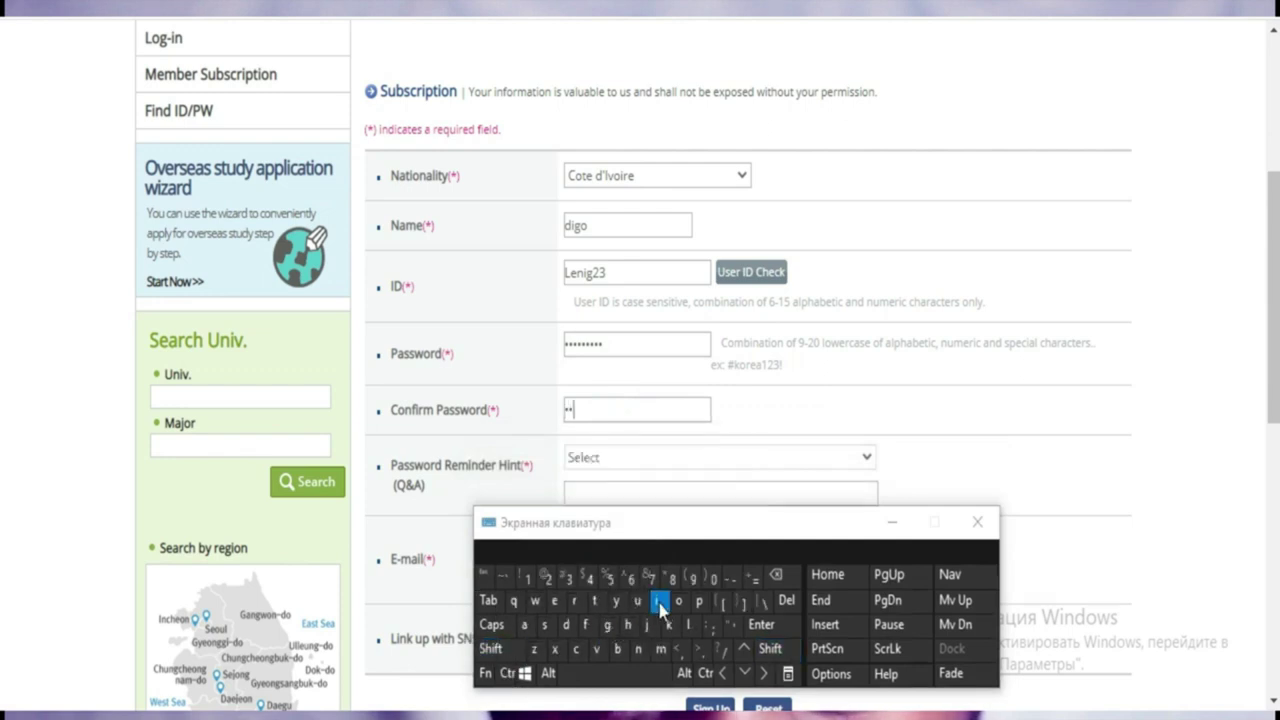
click(688, 626)
click(616, 651)
click(556, 601)
click(576, 602)
click(594, 601)
click(548, 580)
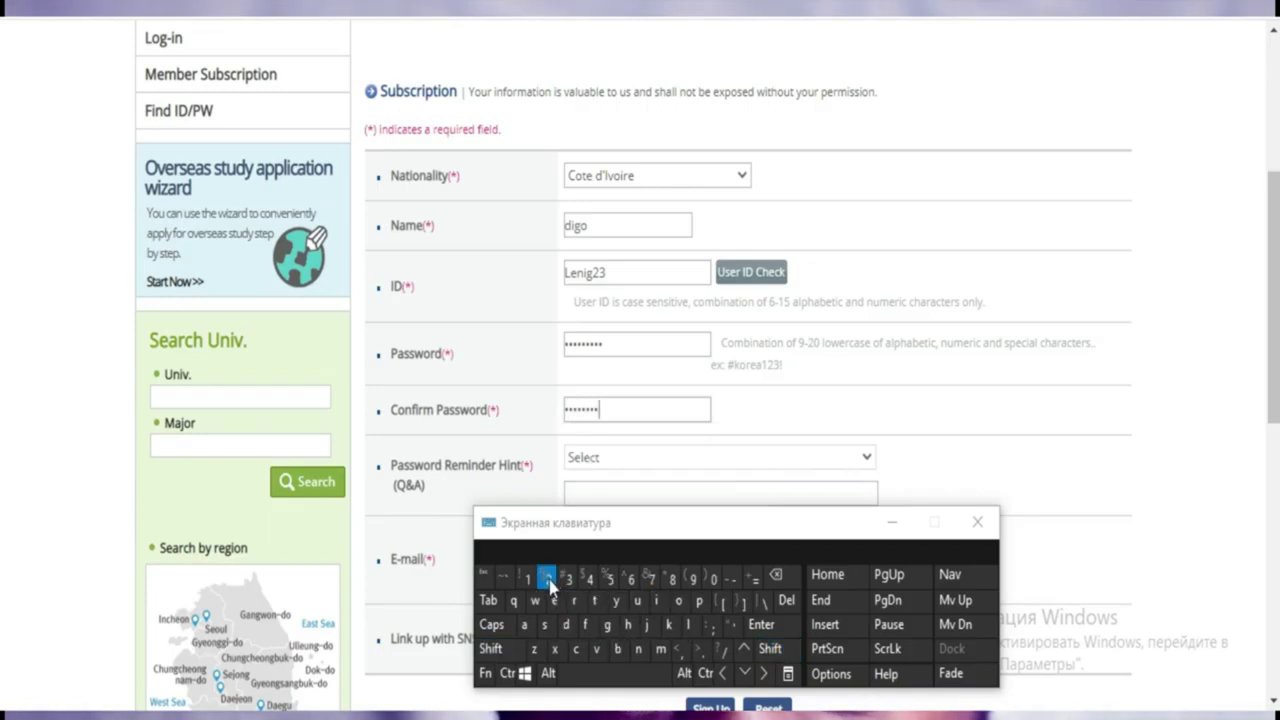
drag(657, 524, 662, 604)
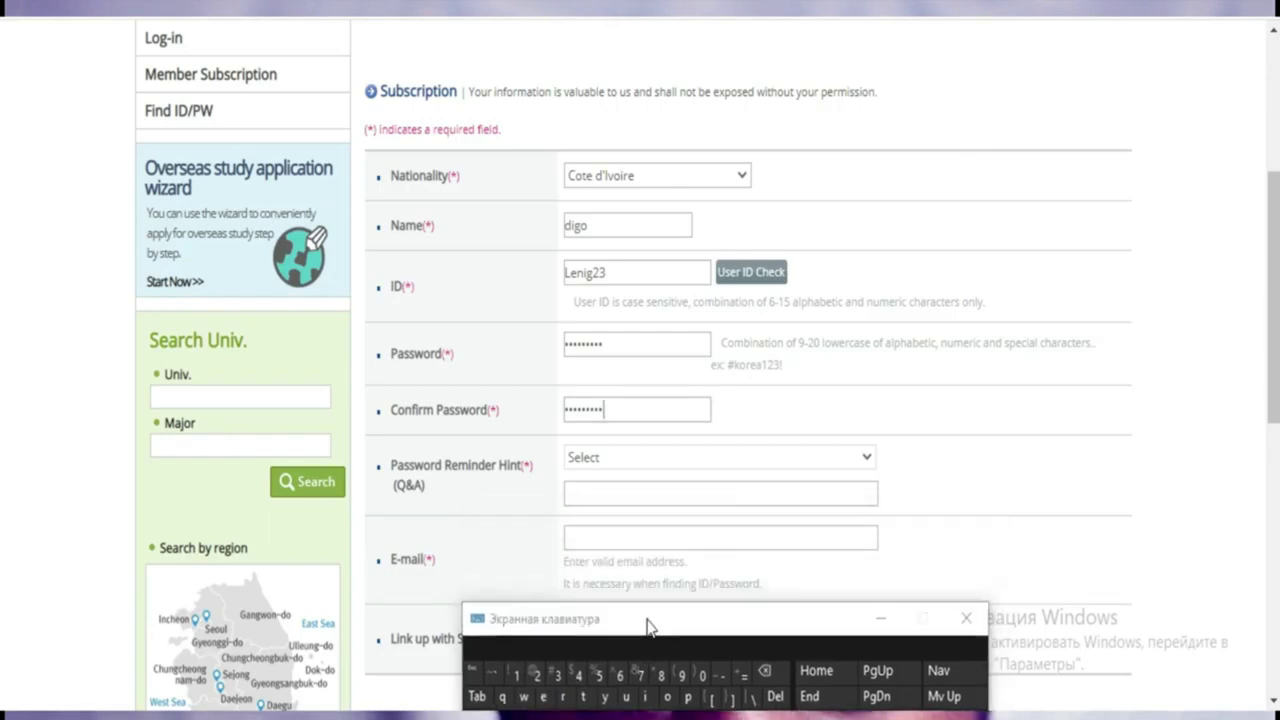
Choose 'What is your favorite sports team?' as the password reminder hint question
click(852, 466)
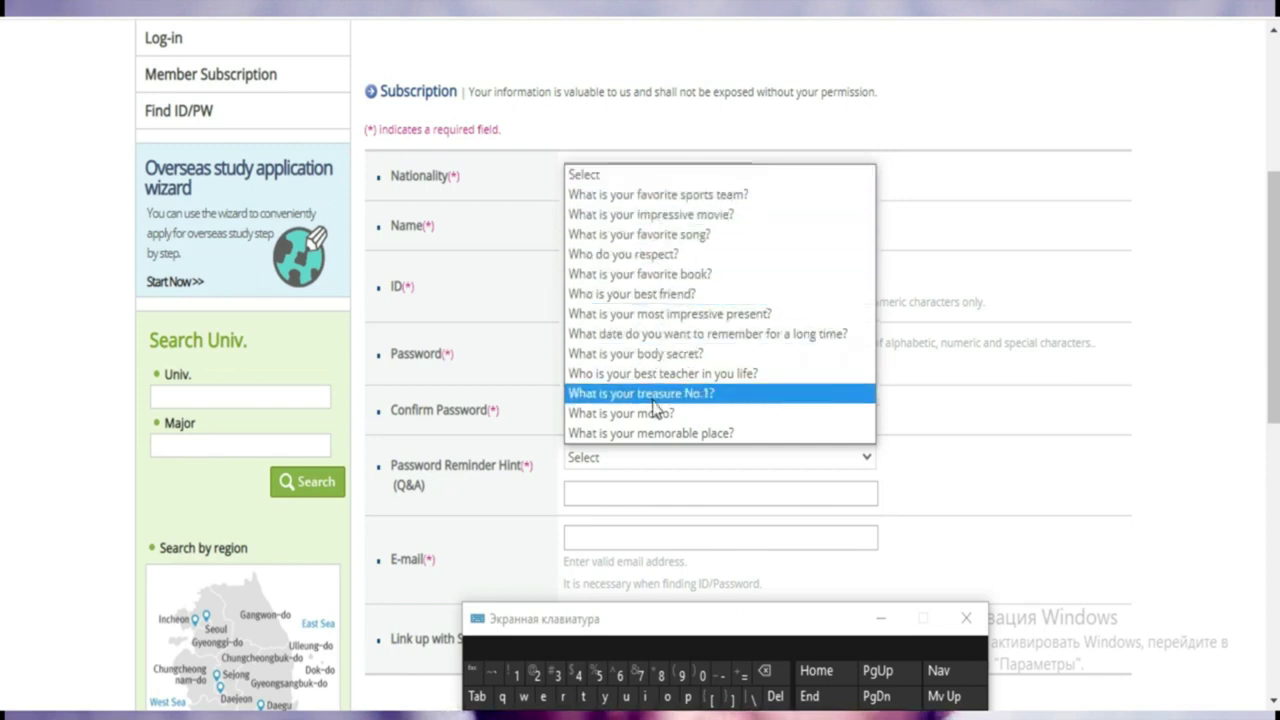
click(659, 195)
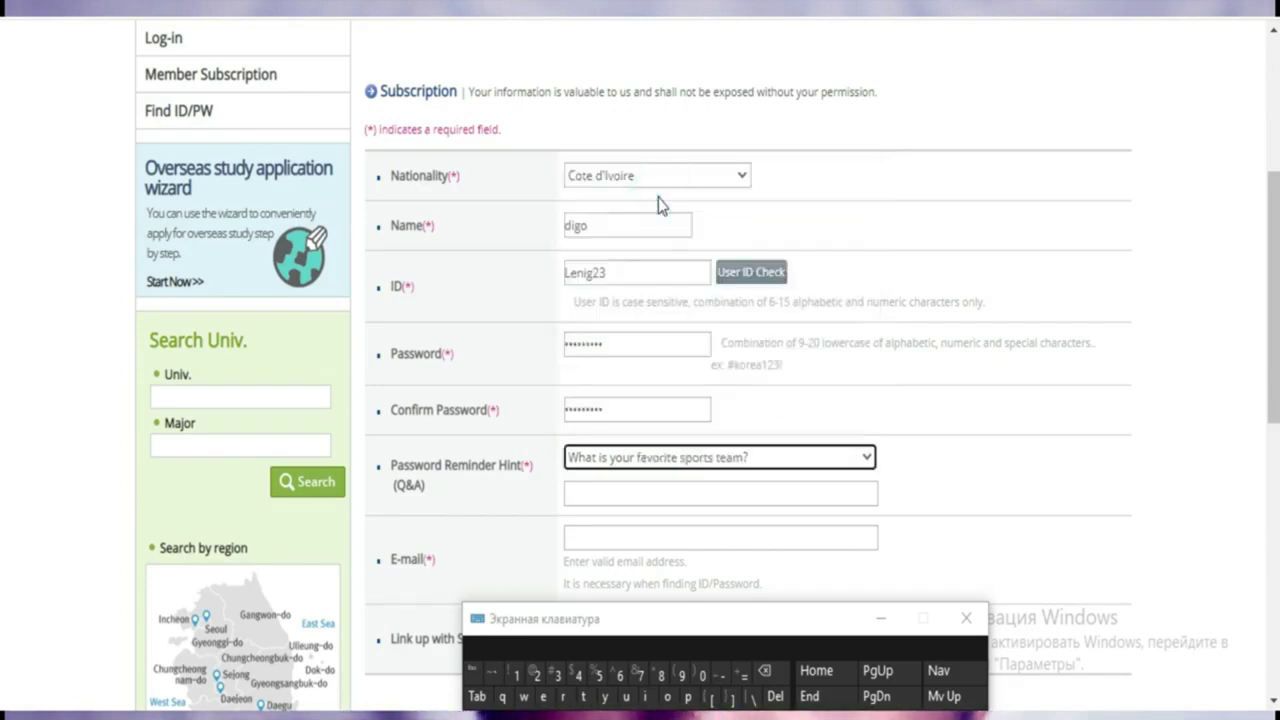
click(610, 494)
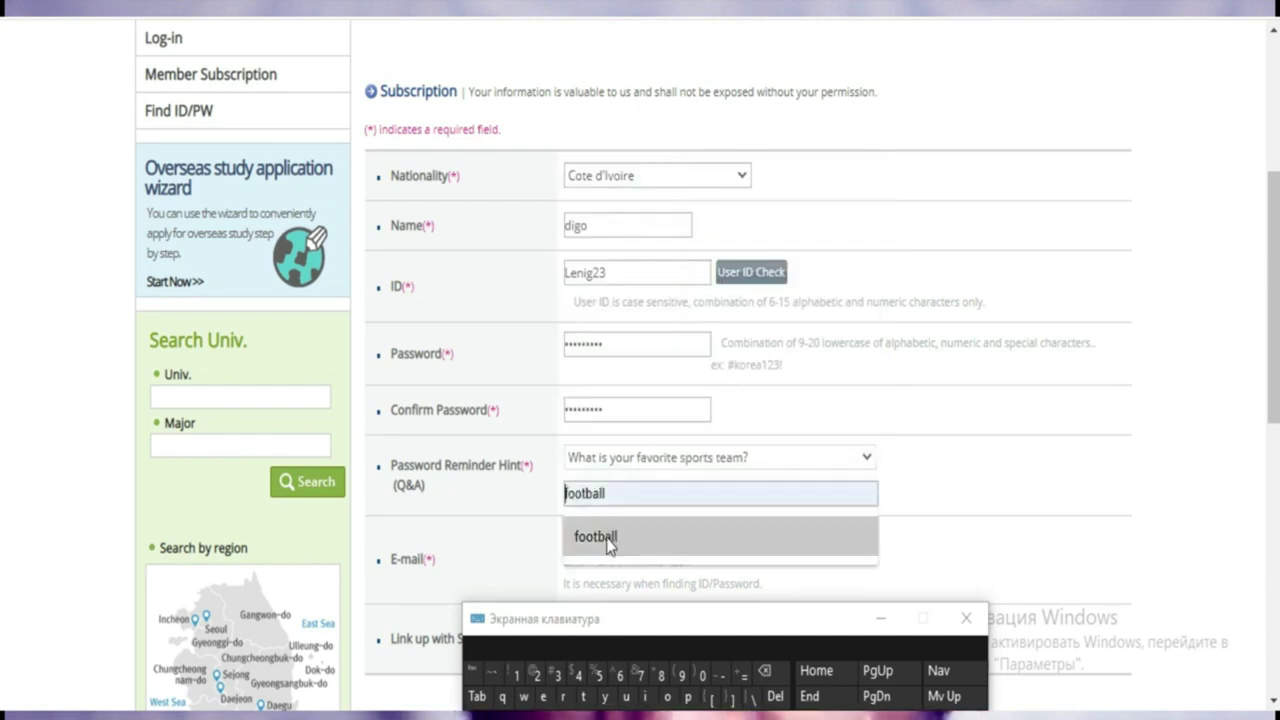
Enter 'football' as the hint answer and focus the E-mail field
click(604, 538)
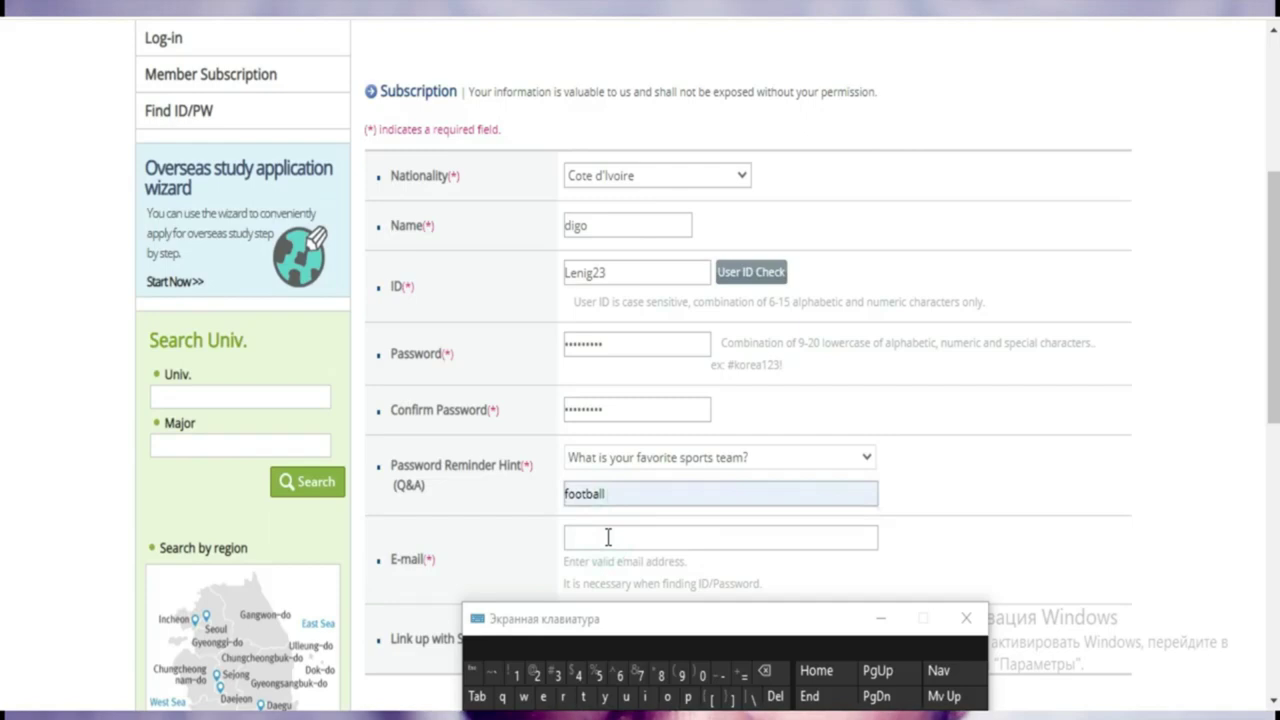
click(679, 538)
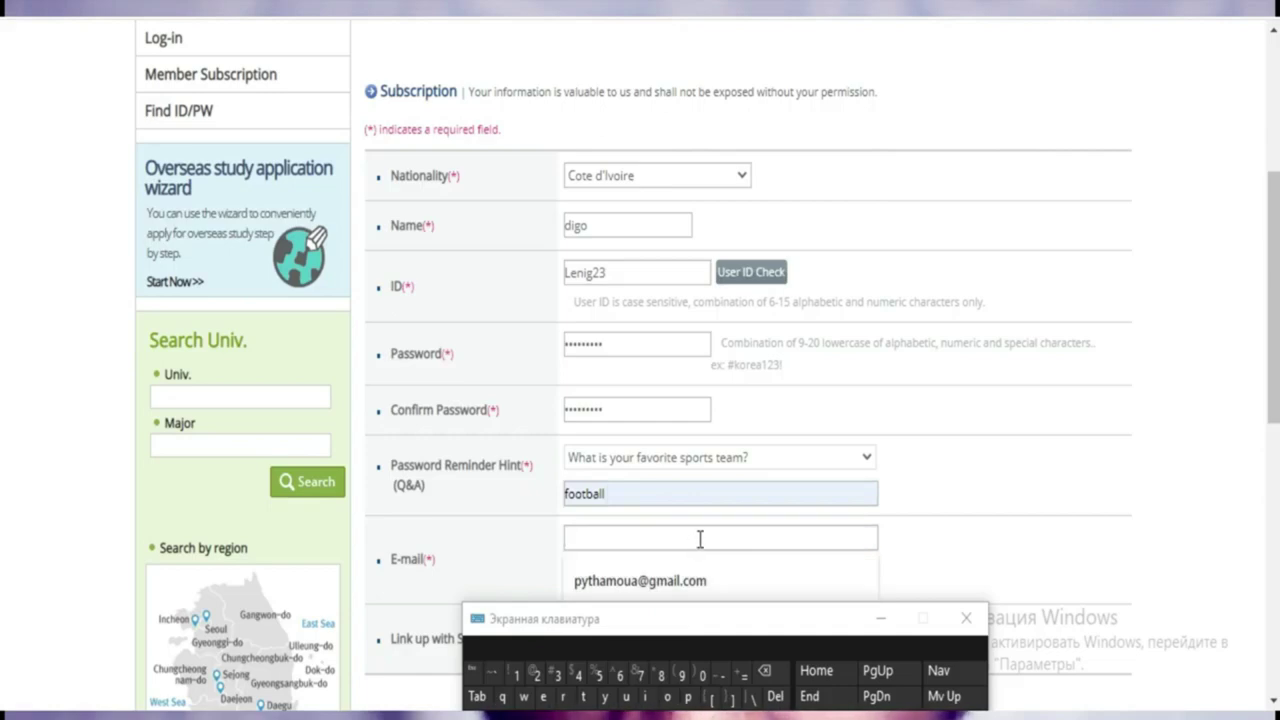
drag(645, 628, 868, 312)
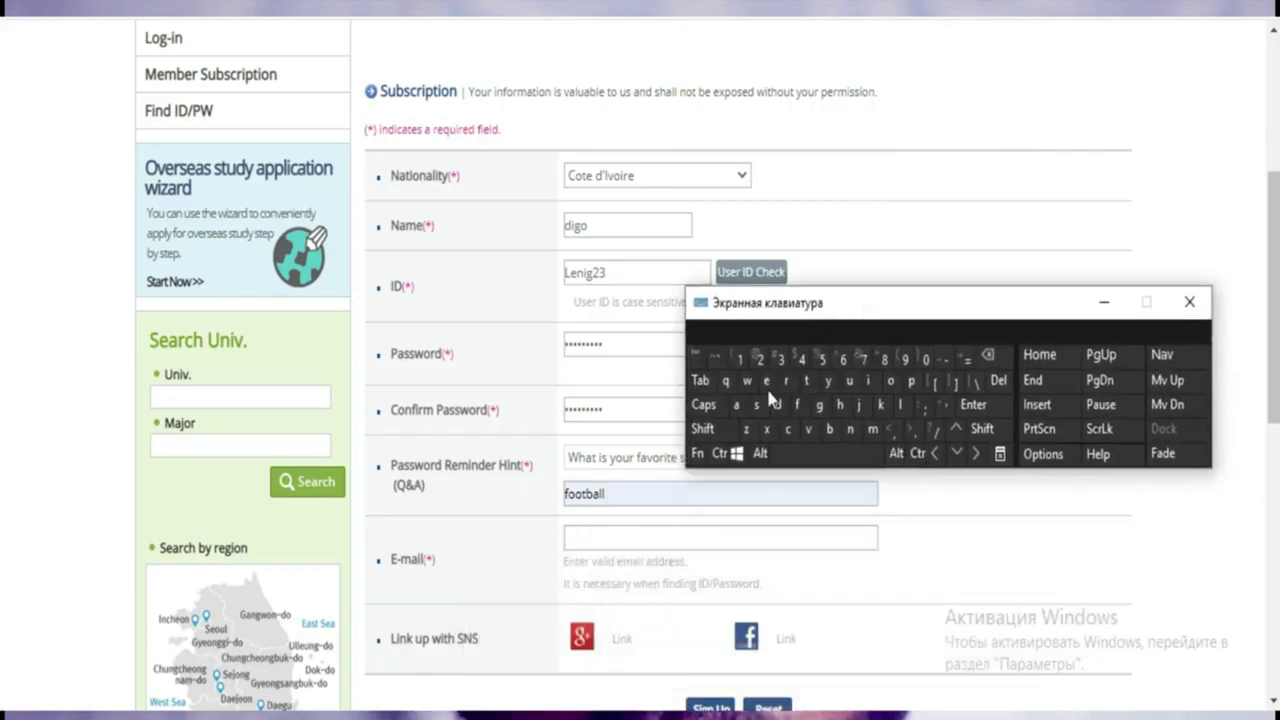
click(652, 539)
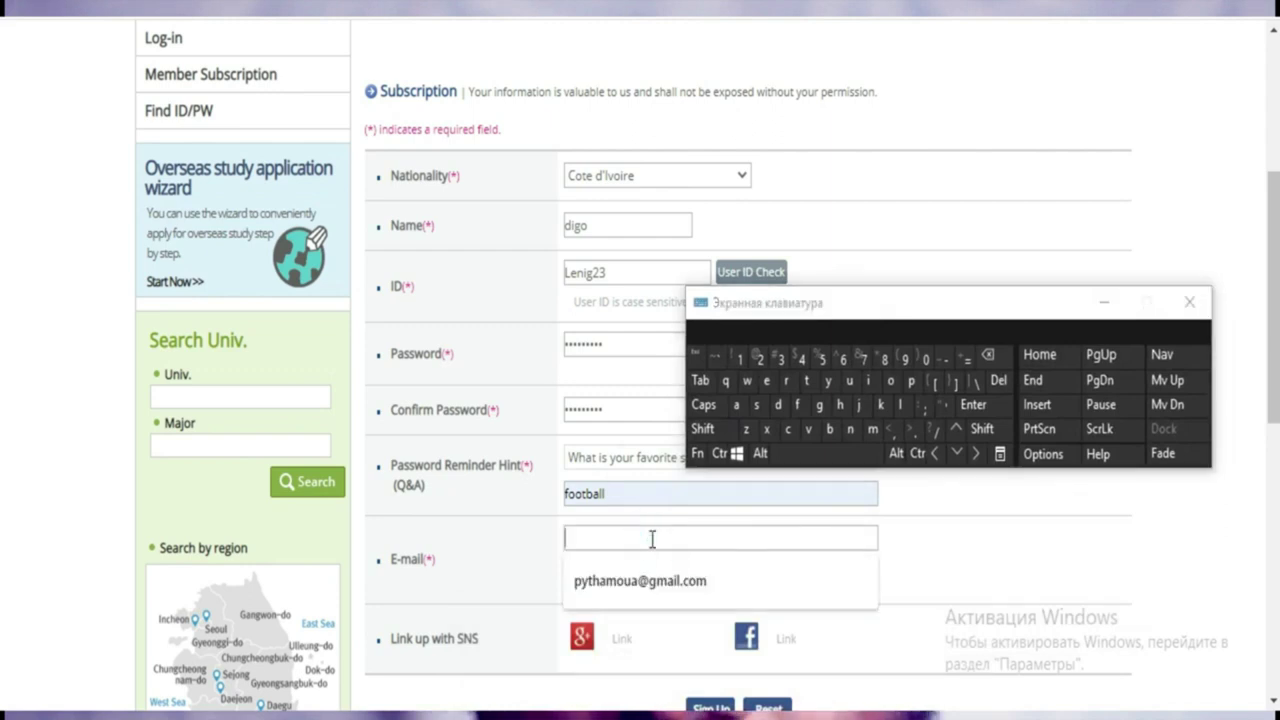
Type the e-mail user name, ending with three digits
click(746, 381)
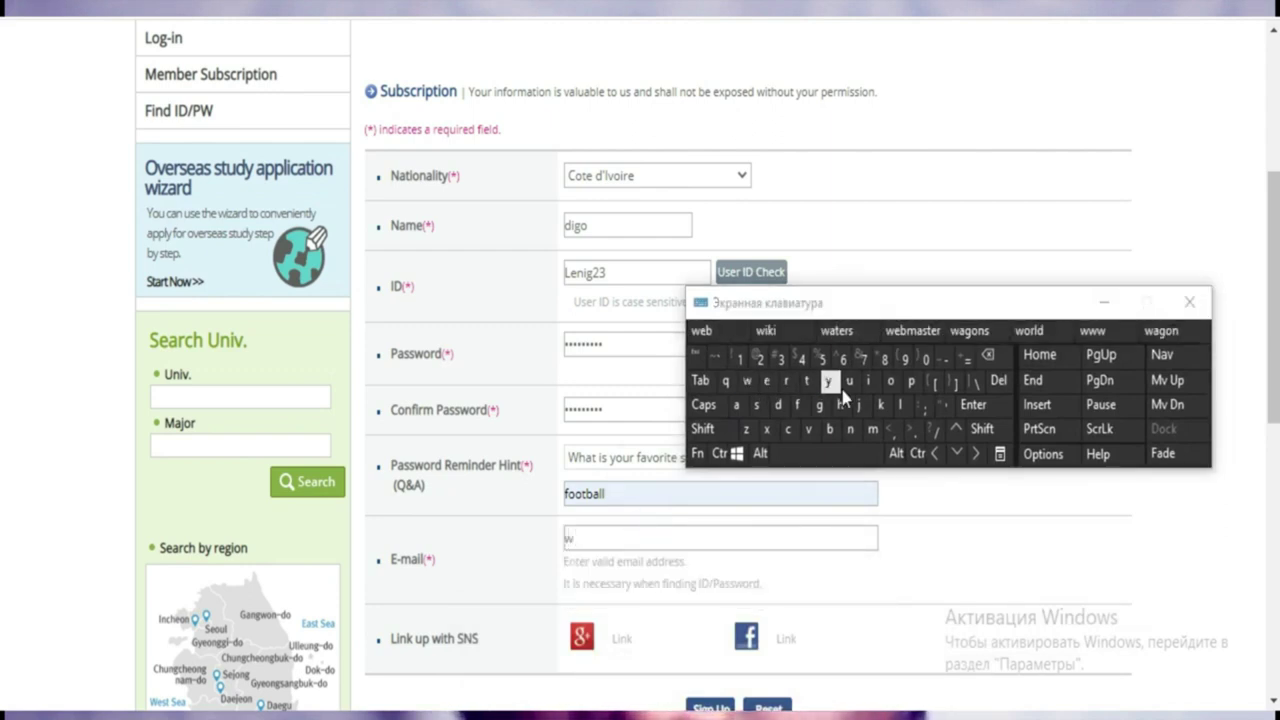
click(890, 381)
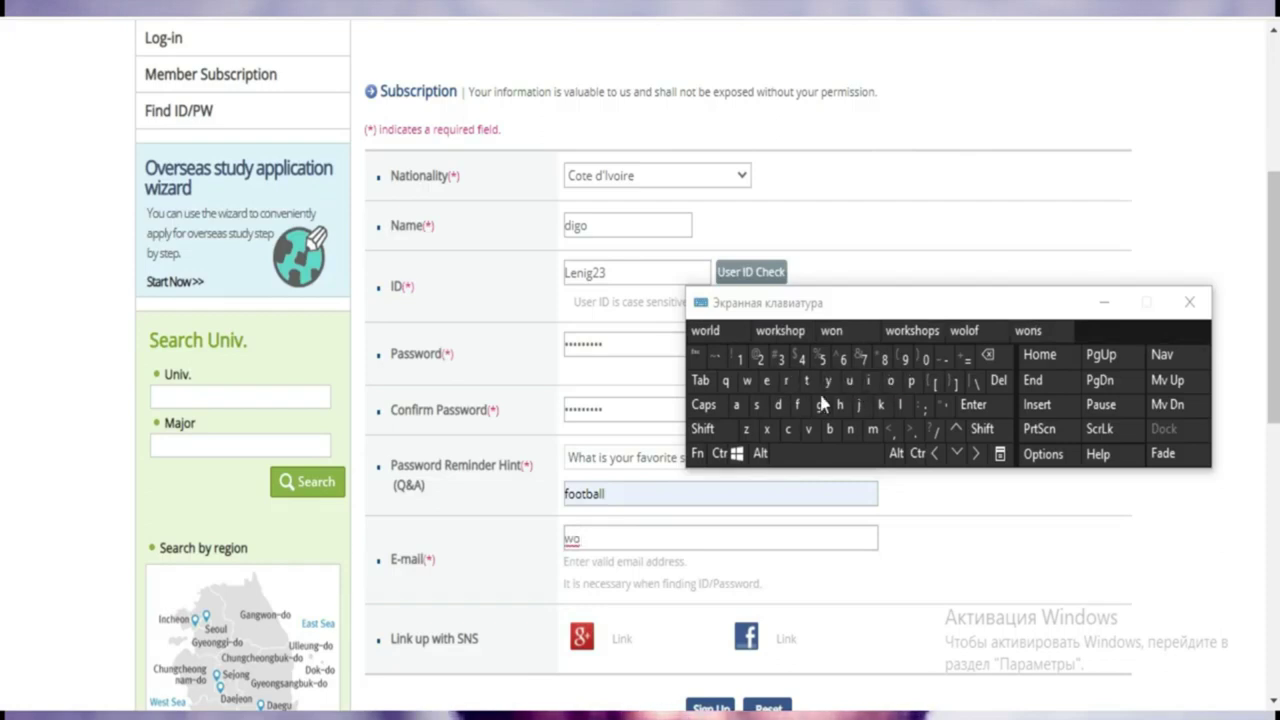
click(789, 382)
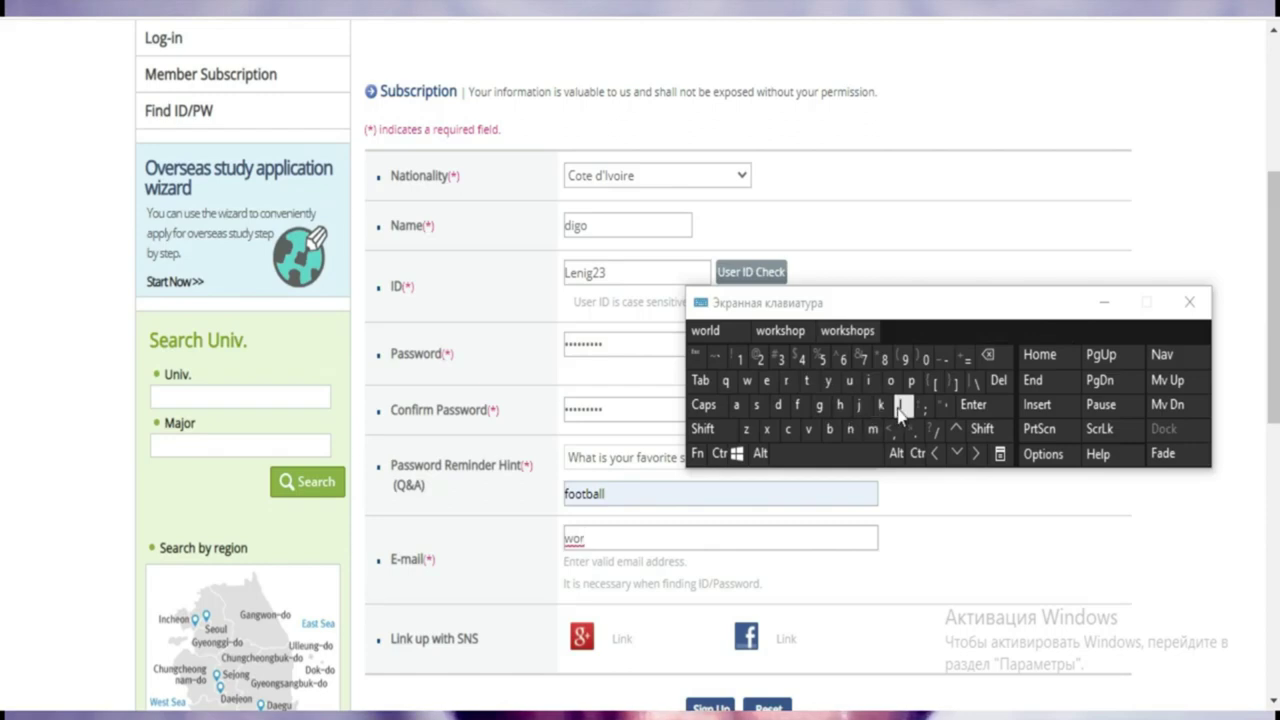
click(900, 408)
click(778, 408)
click(786, 381)
click(849, 381)
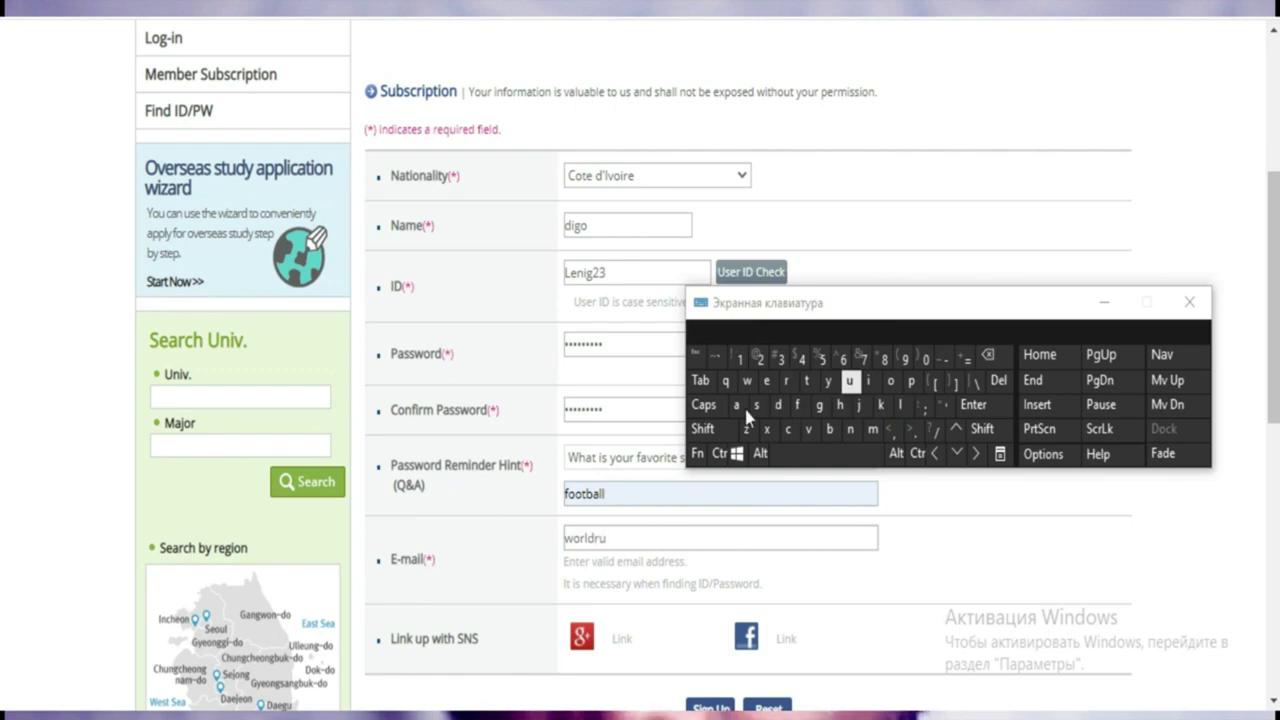
click(757, 406)
click(757, 406)
click(868, 381)
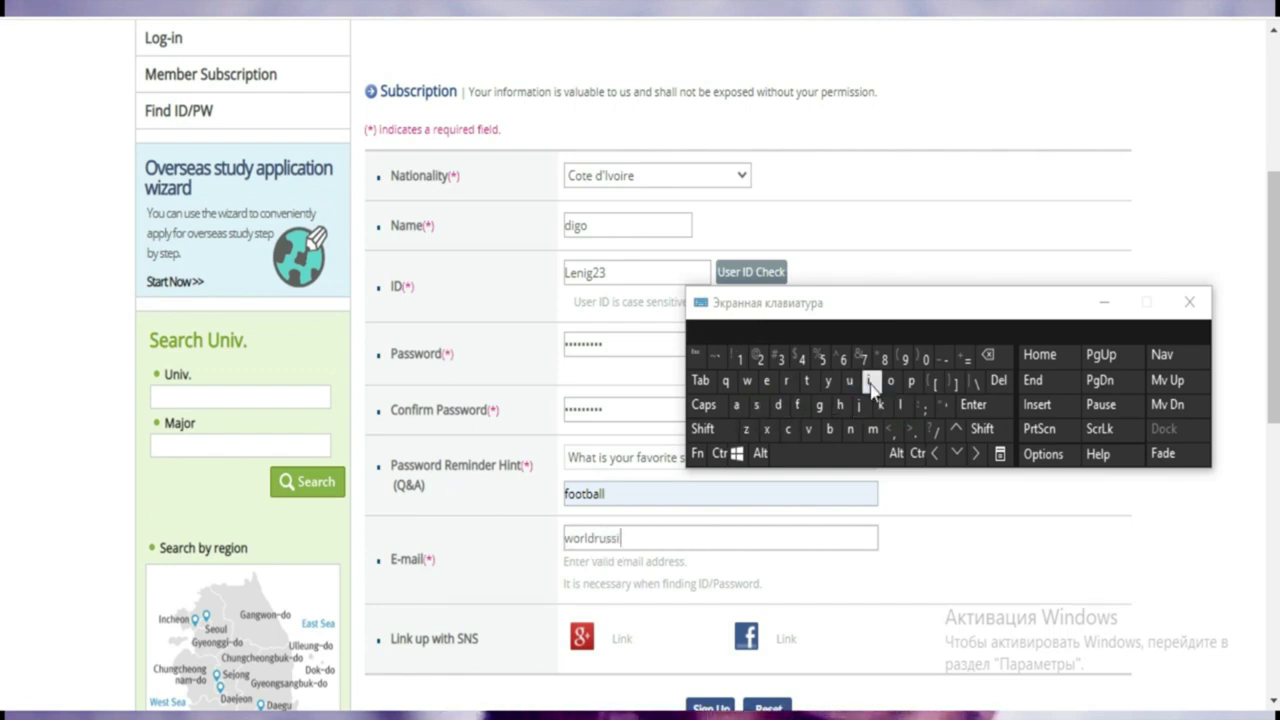
click(736, 406)
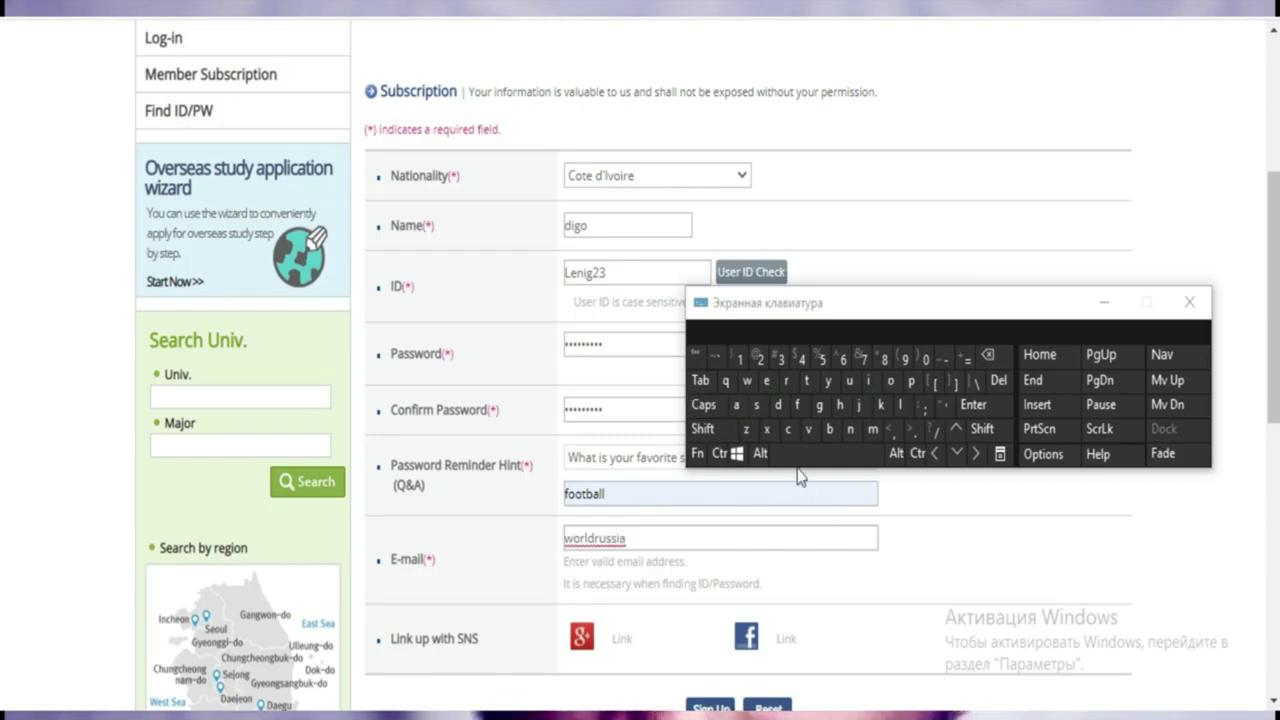
click(801, 360)
click(884, 362)
click(822, 362)
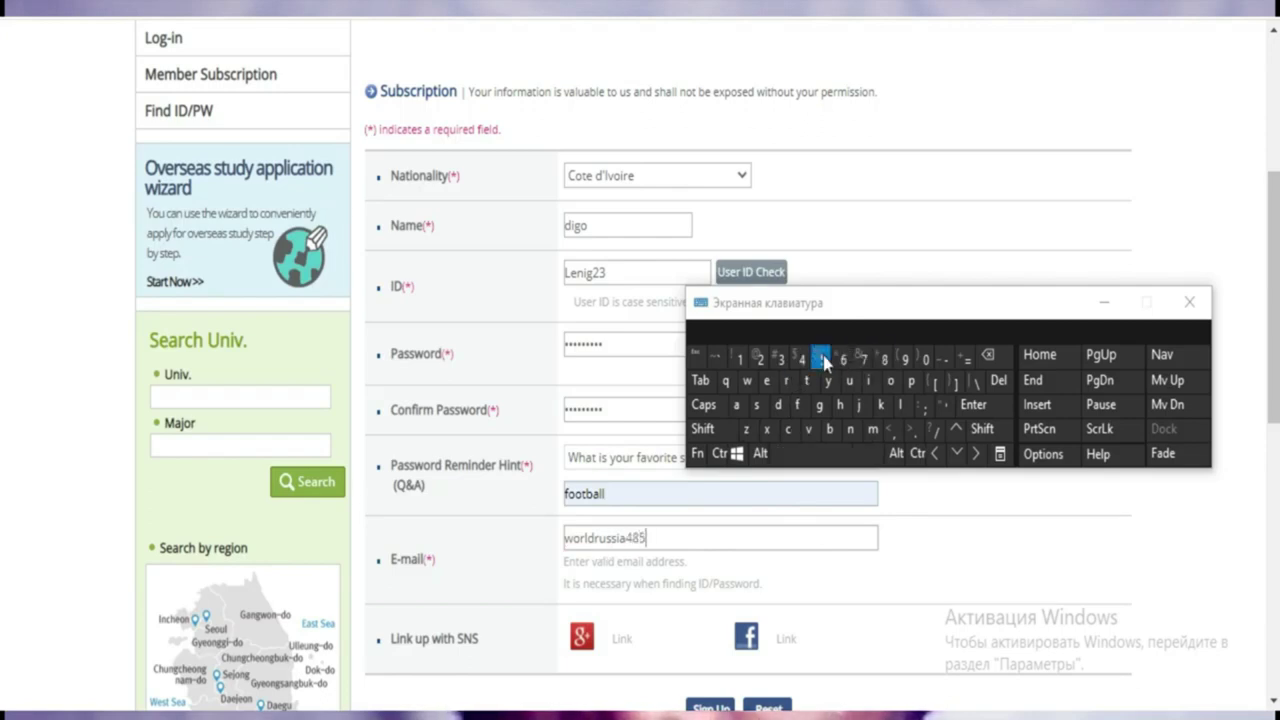
Complete the e-mail address with '@' and the Gmail domain
click(733, 428)
click(759, 360)
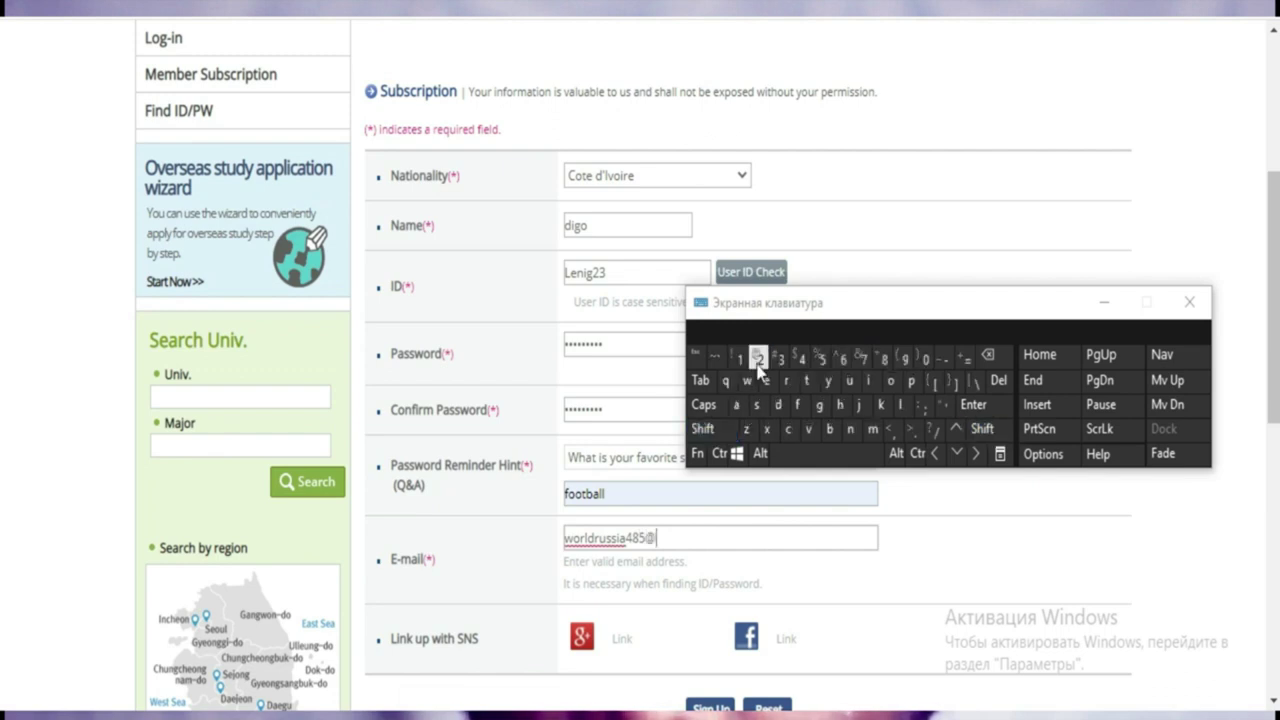
click(820, 404)
click(872, 429)
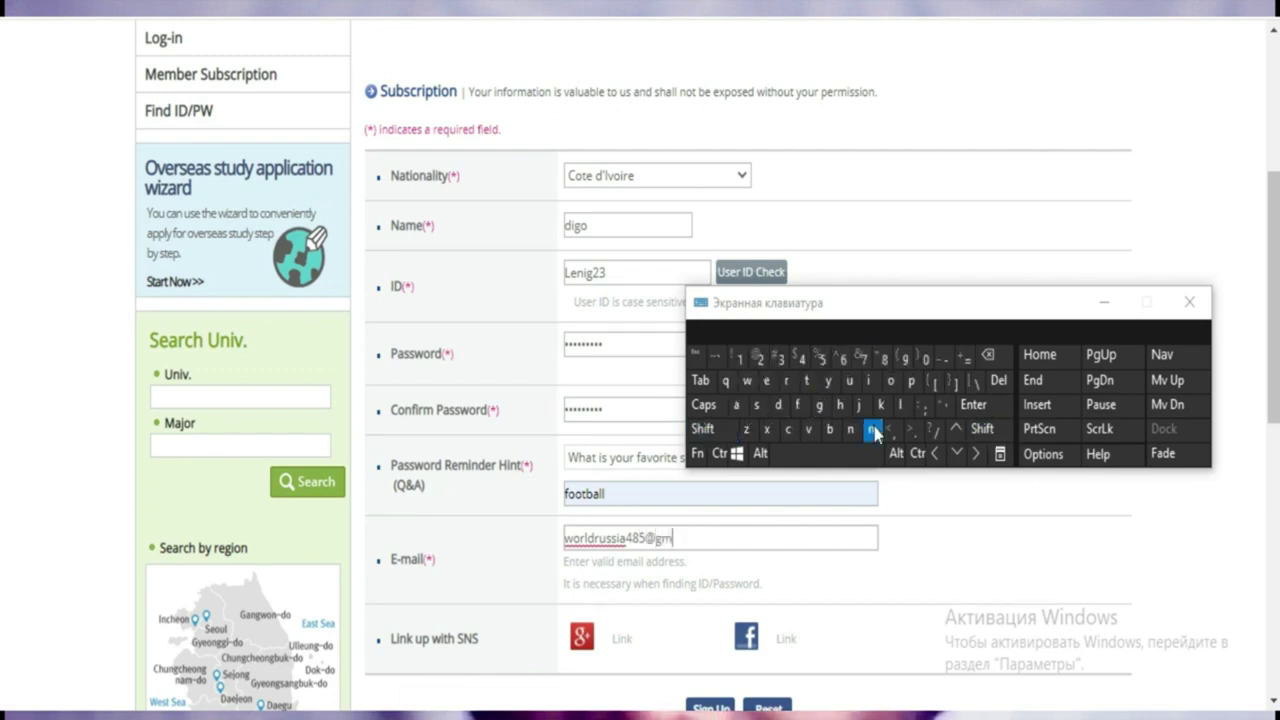
click(737, 404)
click(868, 380)
click(912, 432)
click(790, 430)
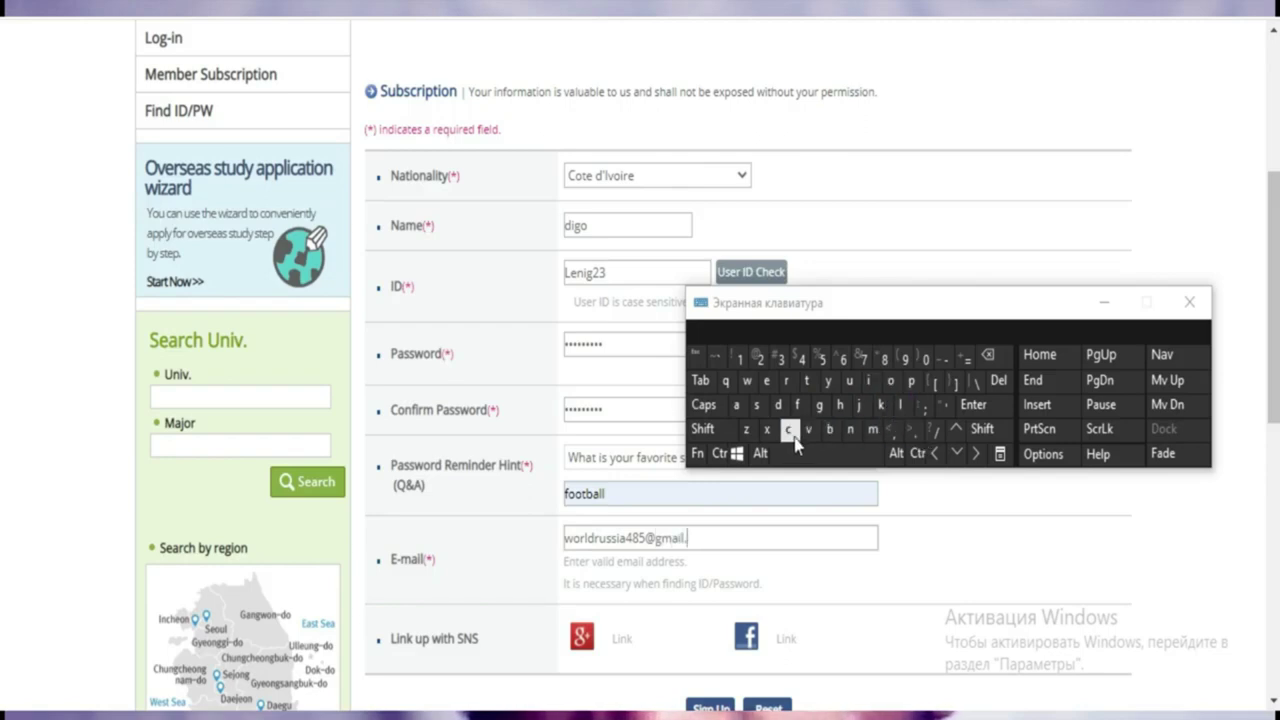
click(890, 380)
click(872, 429)
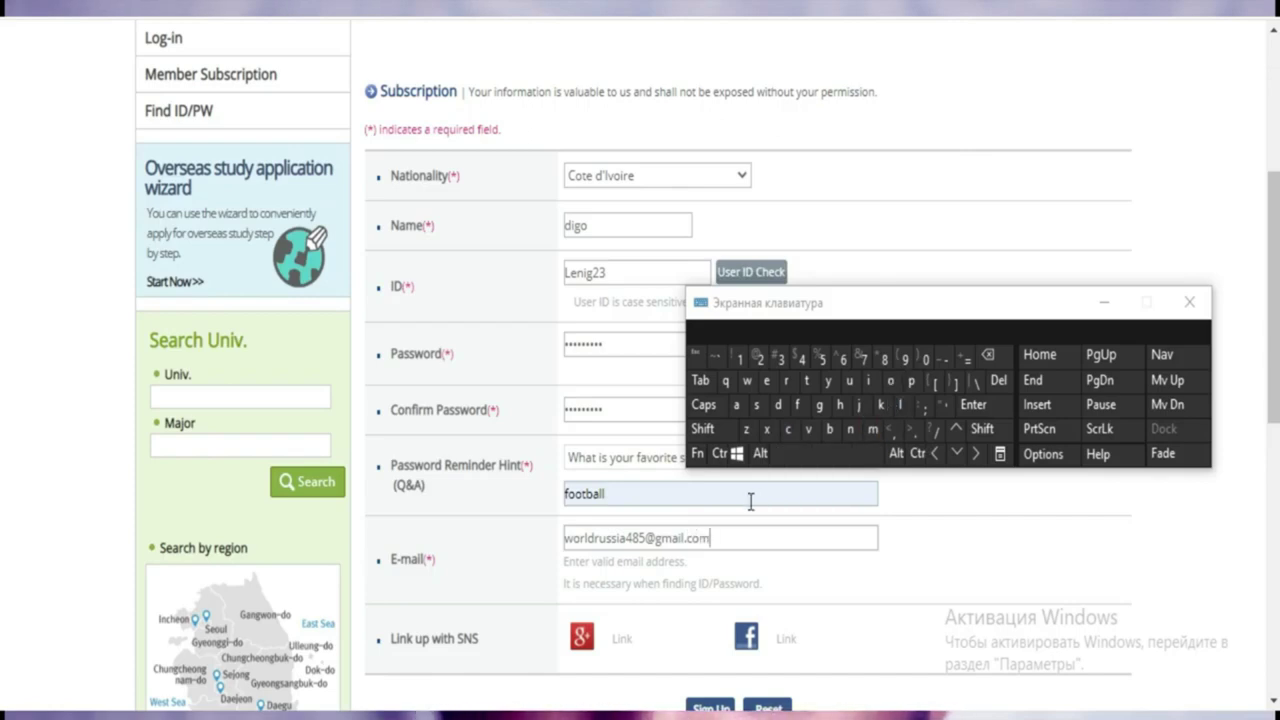
scroll(2, 295, down, 2)
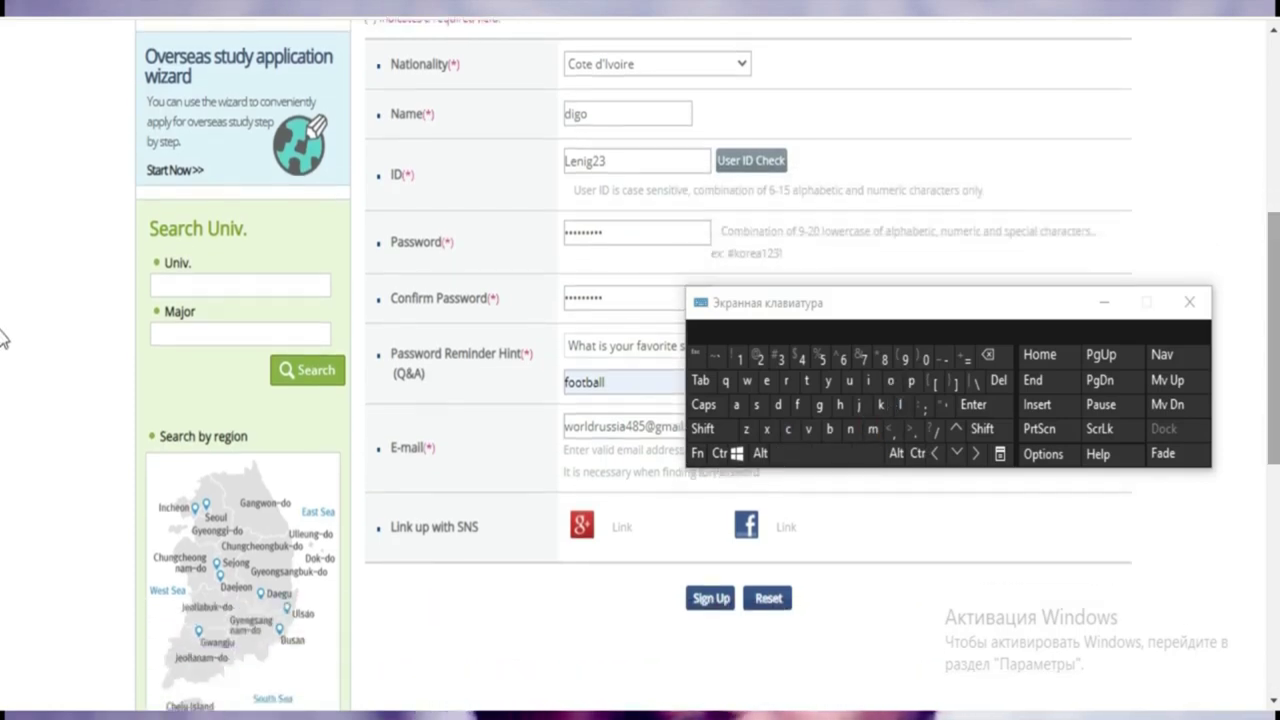
click(714, 600)
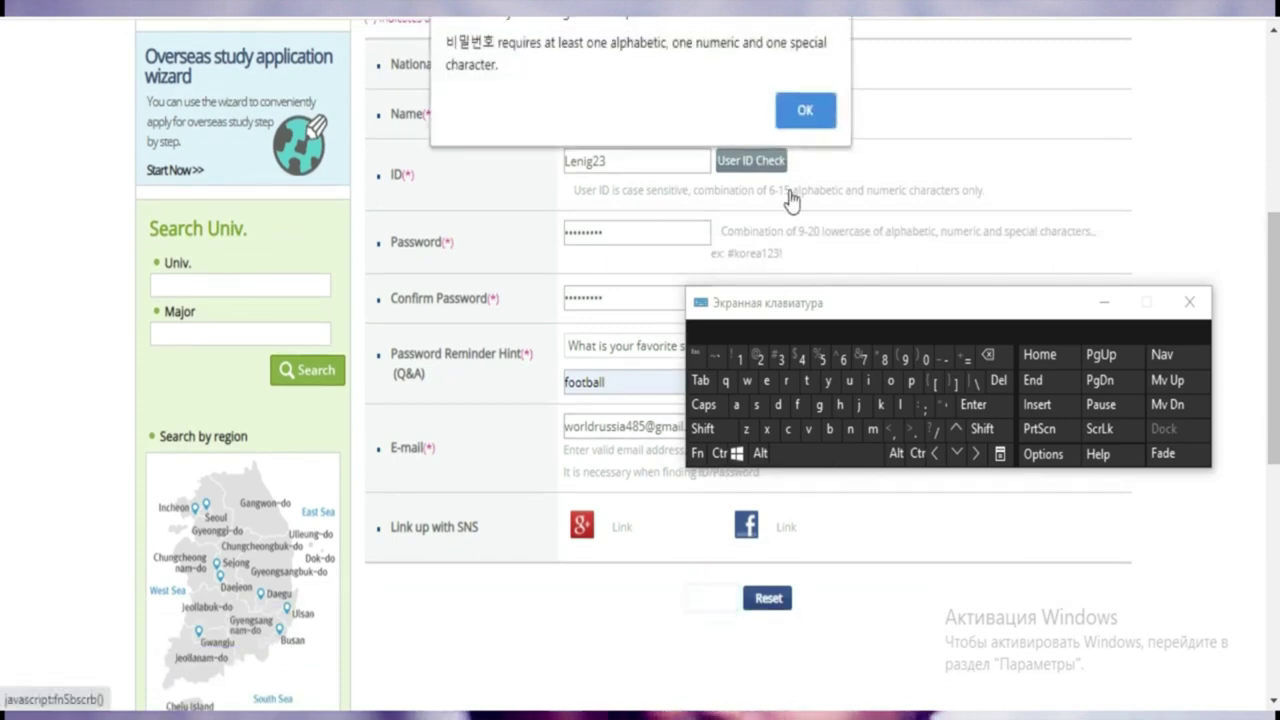
click(805, 112)
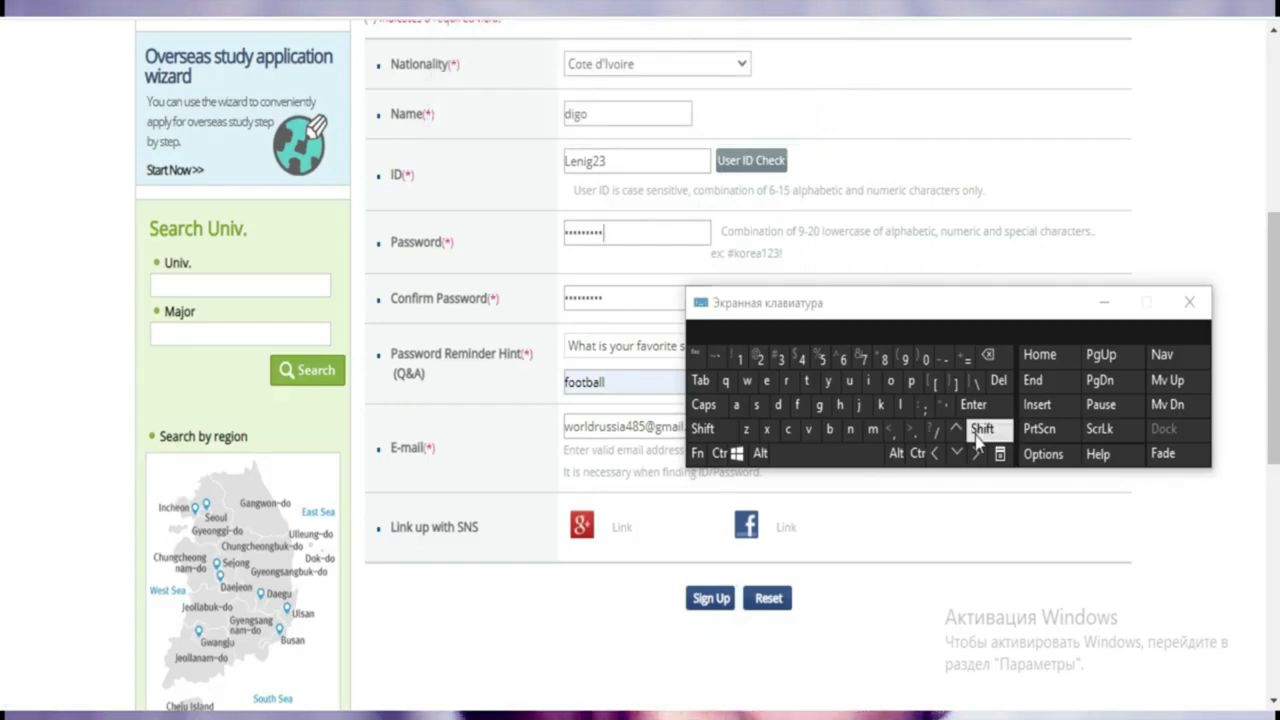
Retype the password starting with a special character and an uppercase letter, ending in a digit
scroll(0, 300, up, 4)
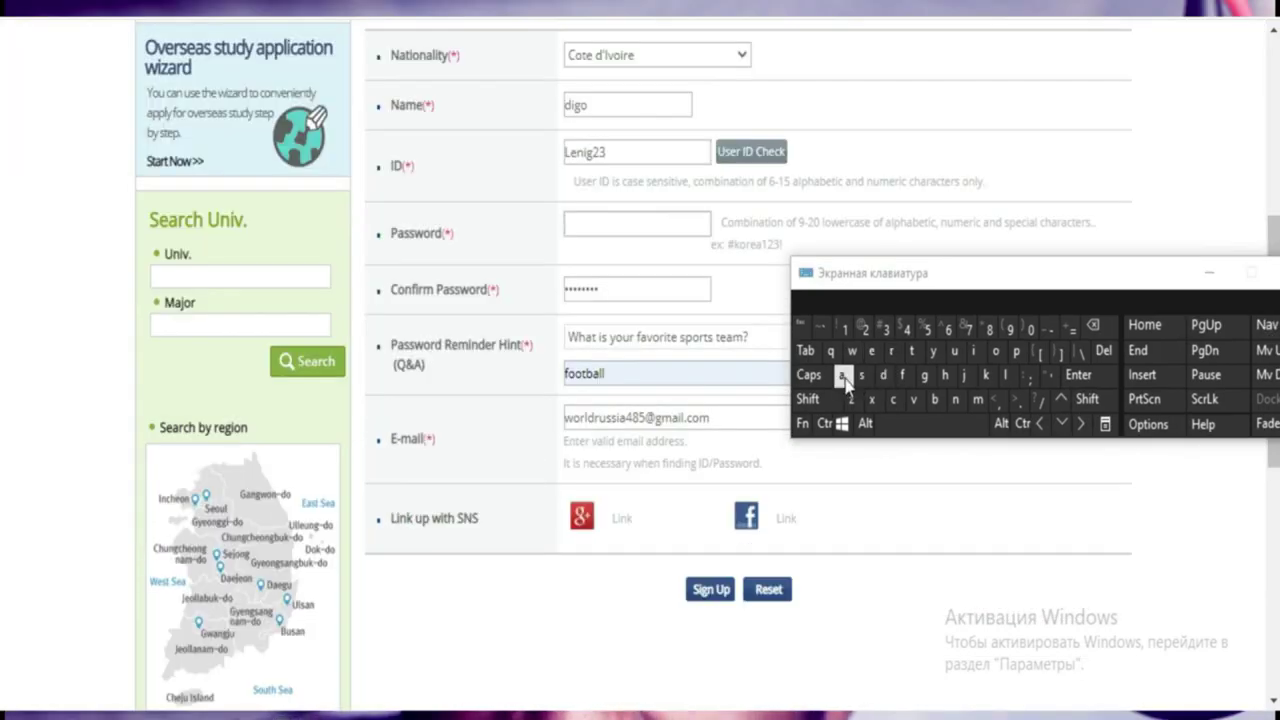
click(818, 399)
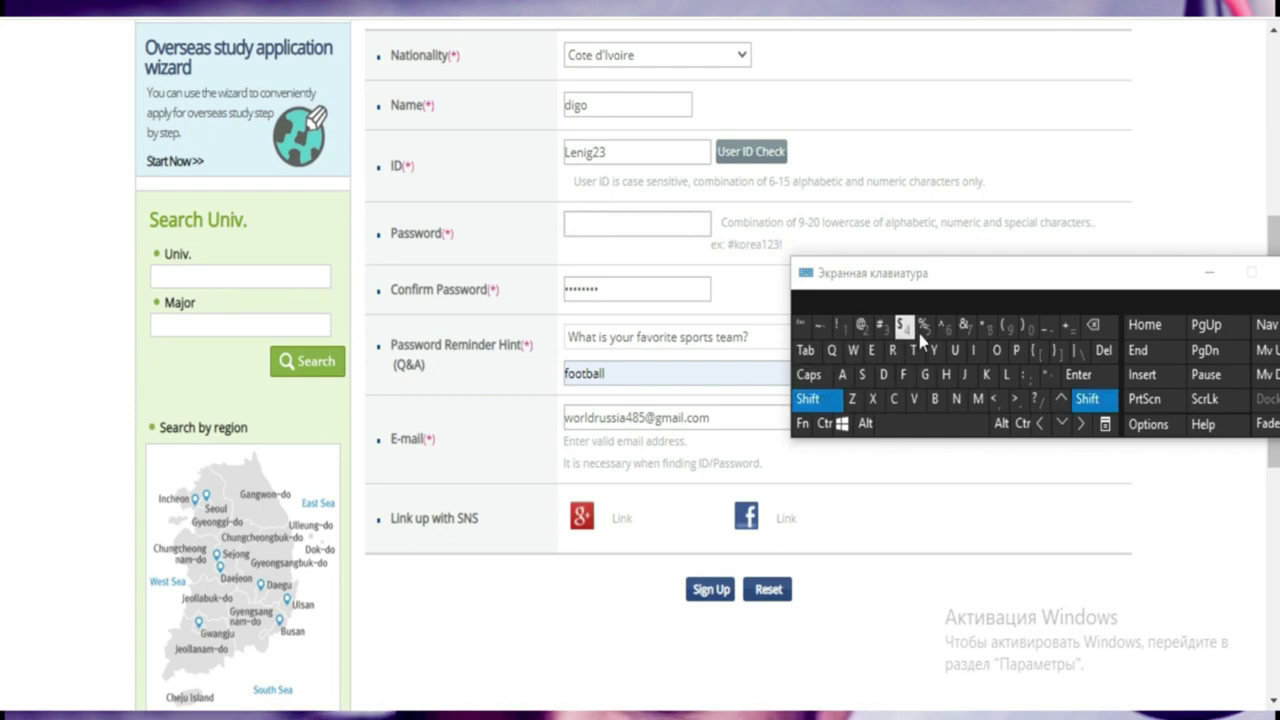
click(963, 331)
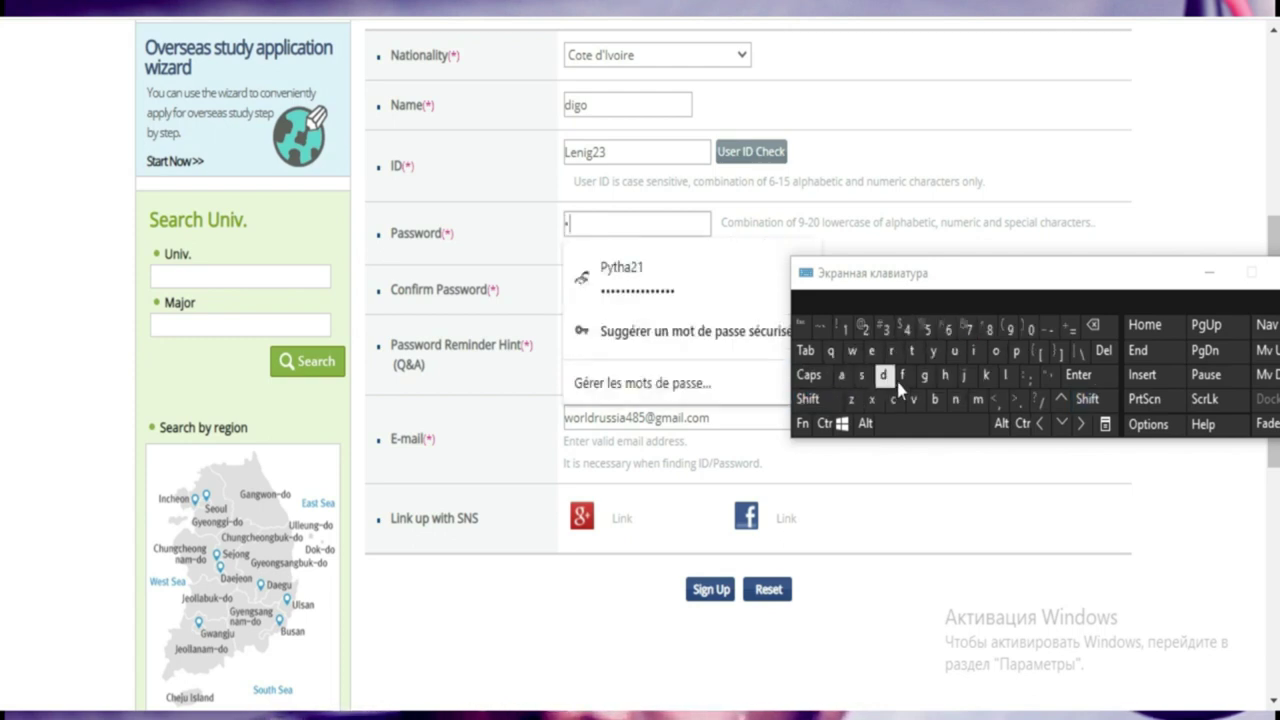
click(818, 399)
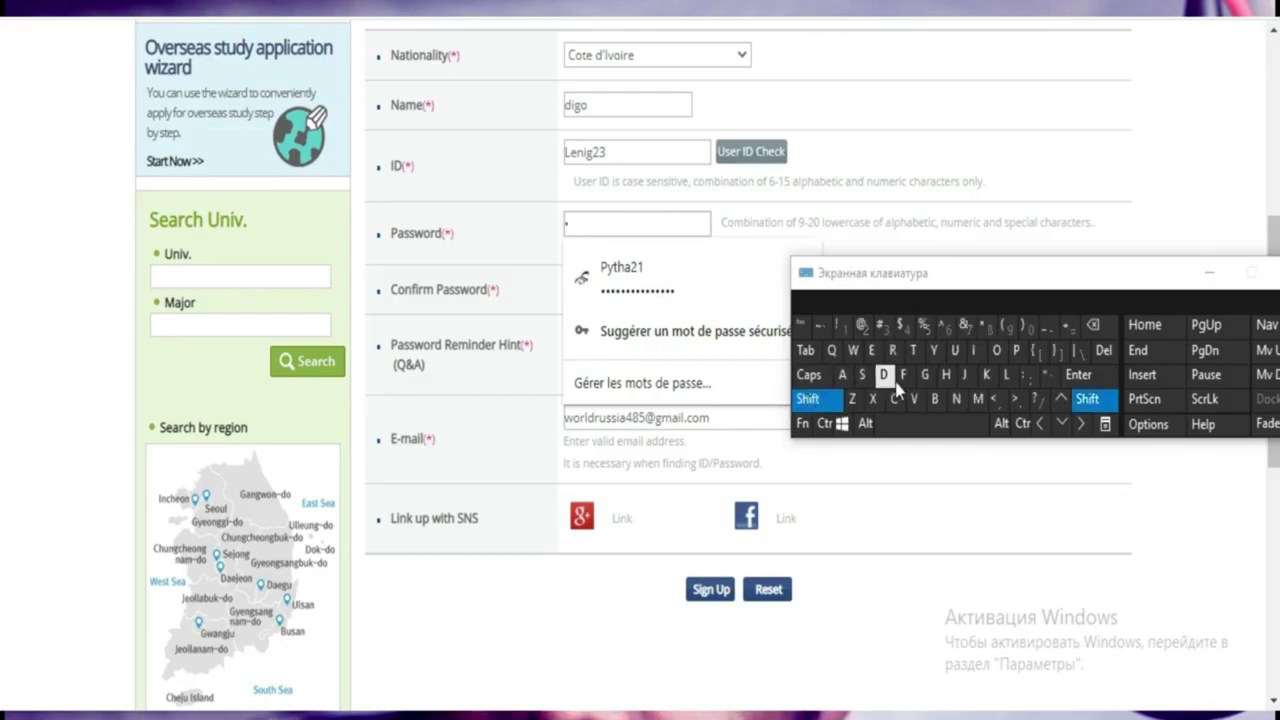
click(926, 374)
click(977, 352)
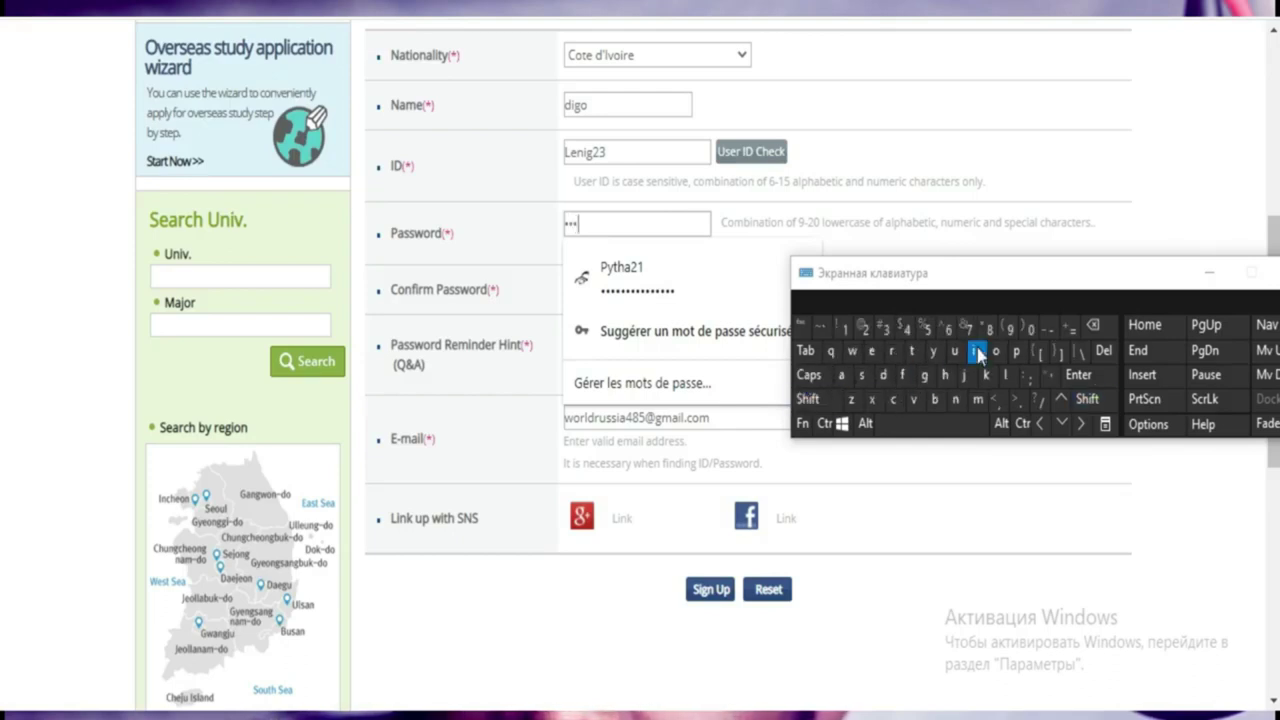
click(926, 376)
click(861, 374)
click(841, 374)
click(852, 352)
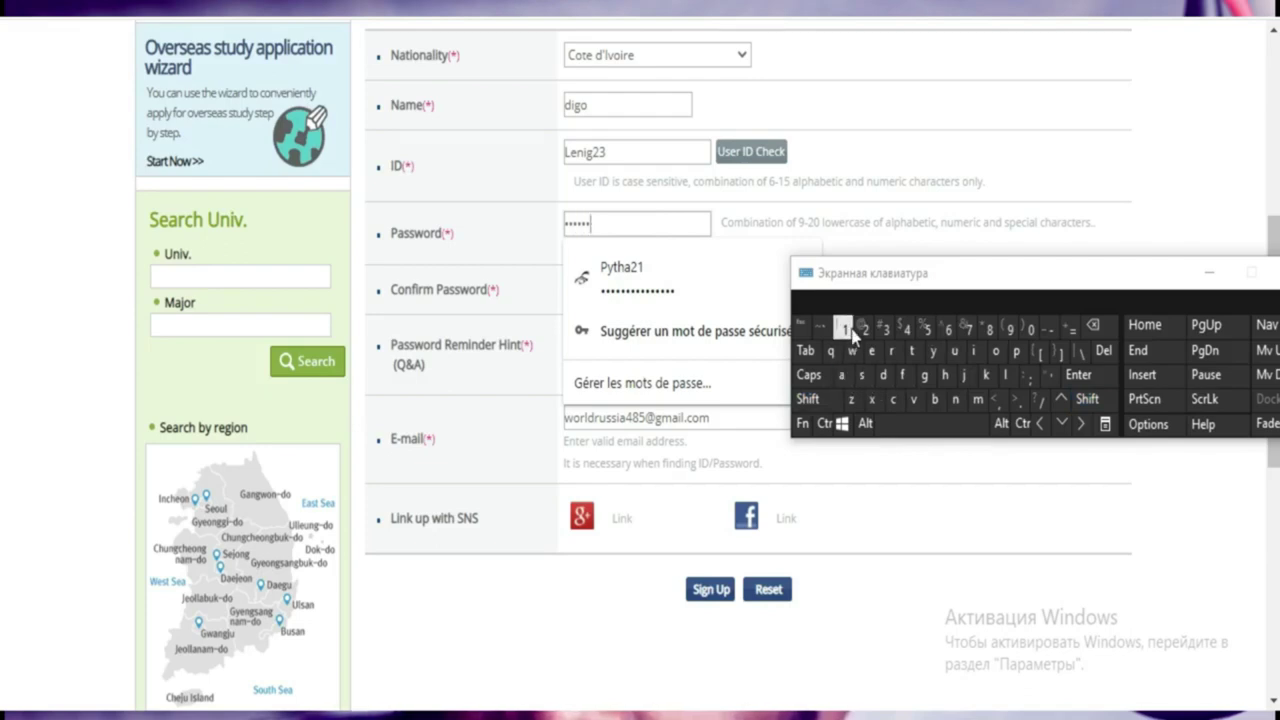
click(866, 333)
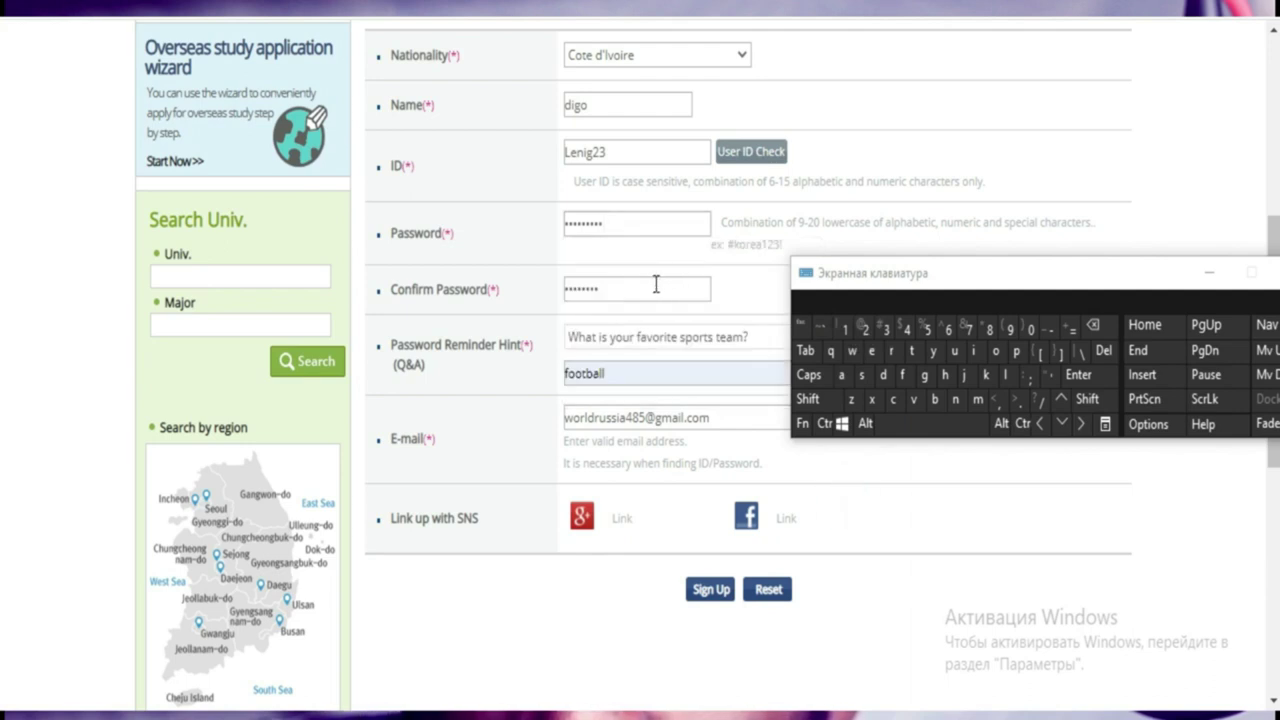
Replace the confirmation with the same new password and submit the sign-up form
double_click(656, 287)
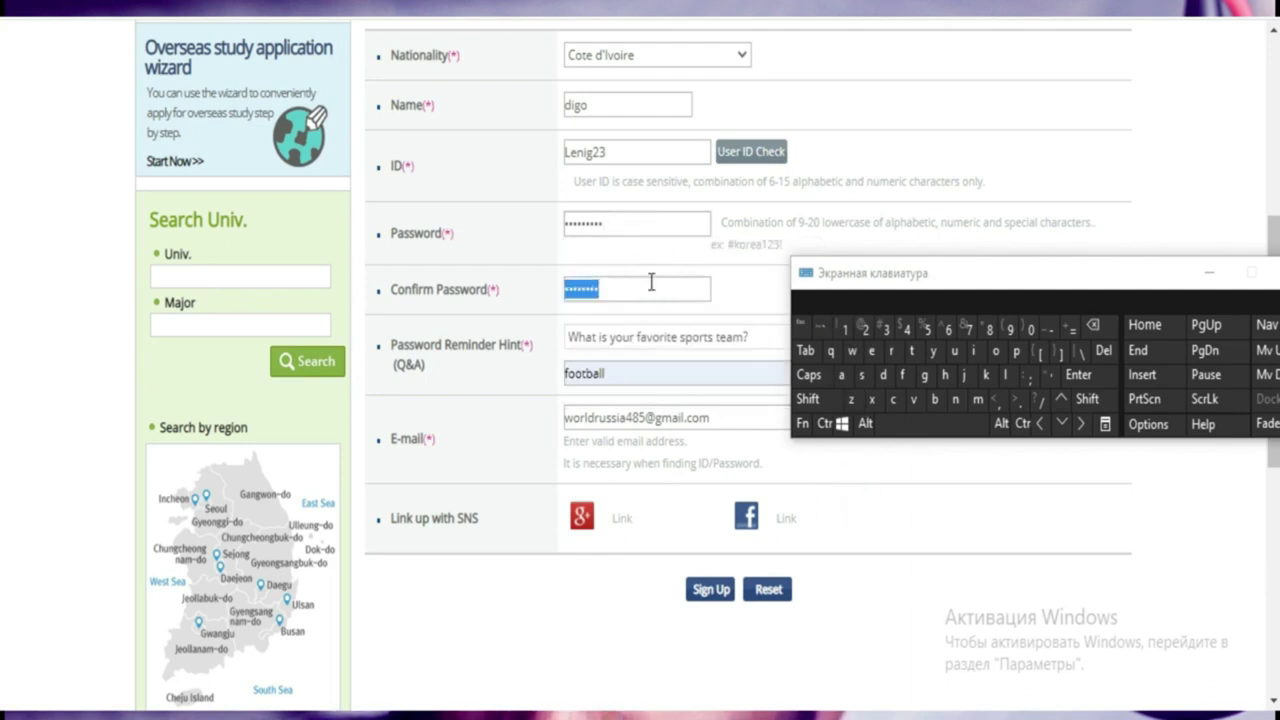
click(808, 398)
click(968, 326)
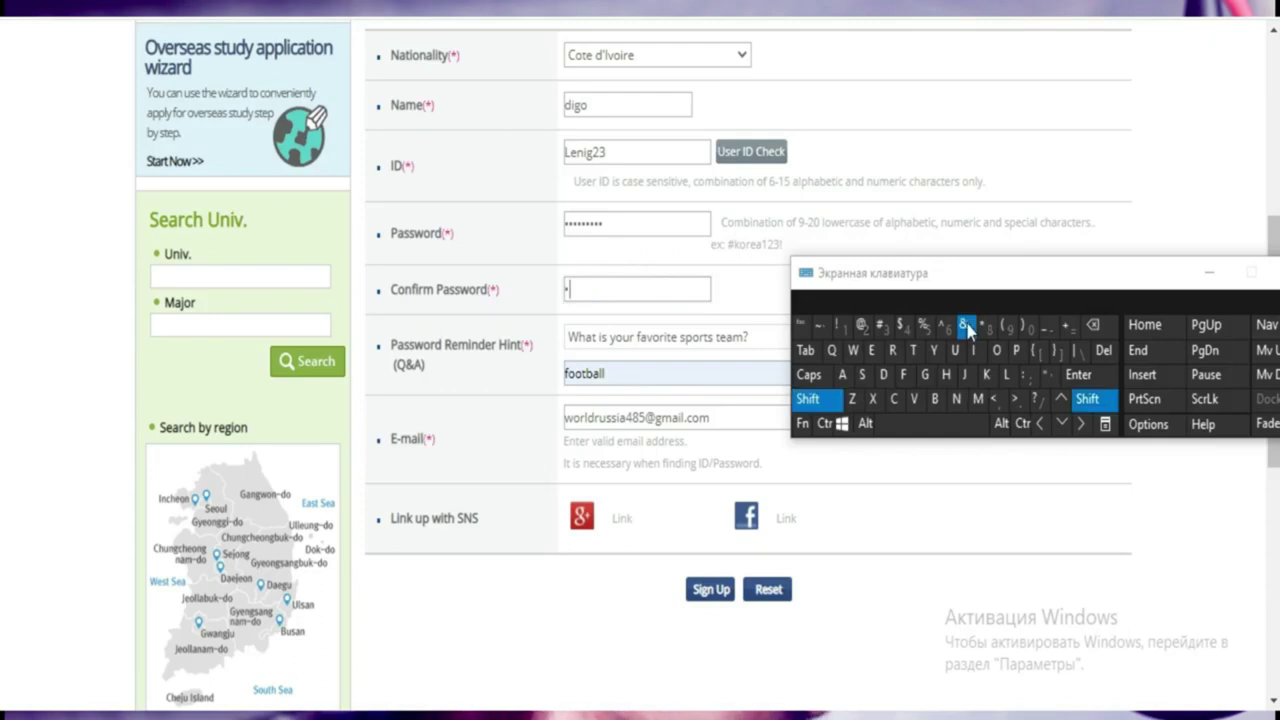
click(812, 399)
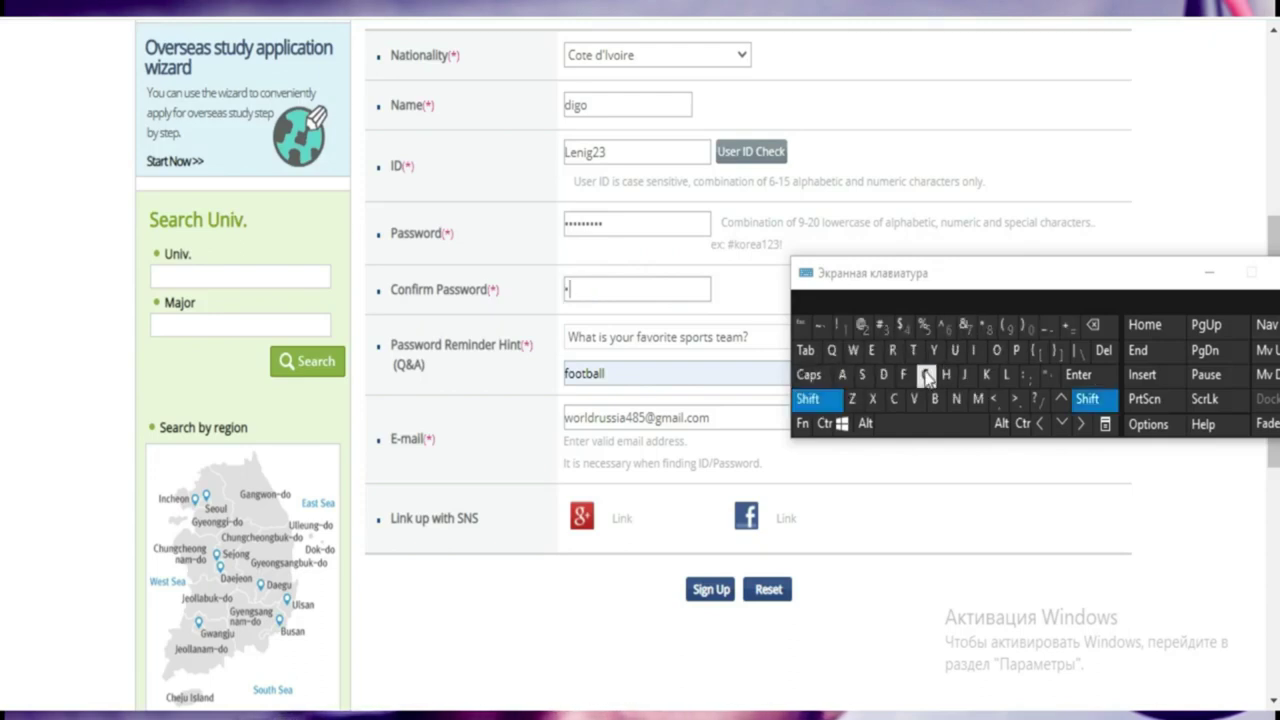
click(926, 375)
click(975, 352)
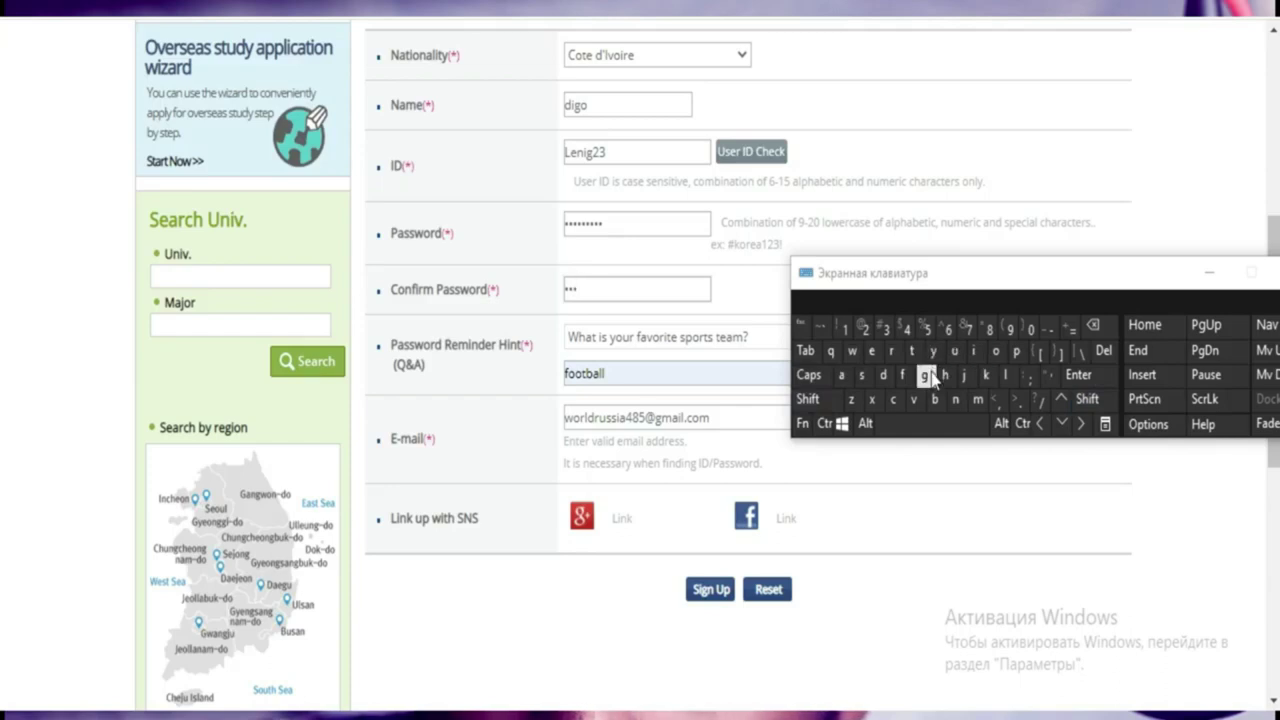
click(846, 385)
click(845, 332)
click(845, 332)
click(865, 330)
click(886, 330)
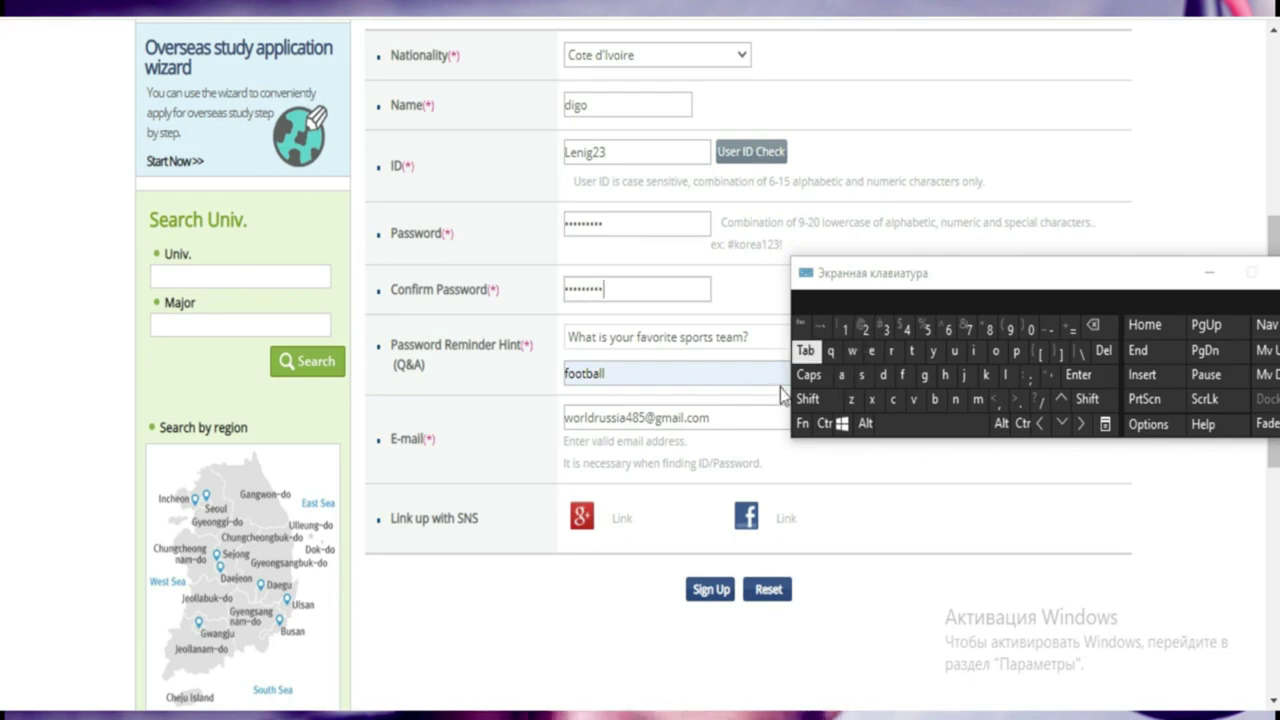
click(715, 598)
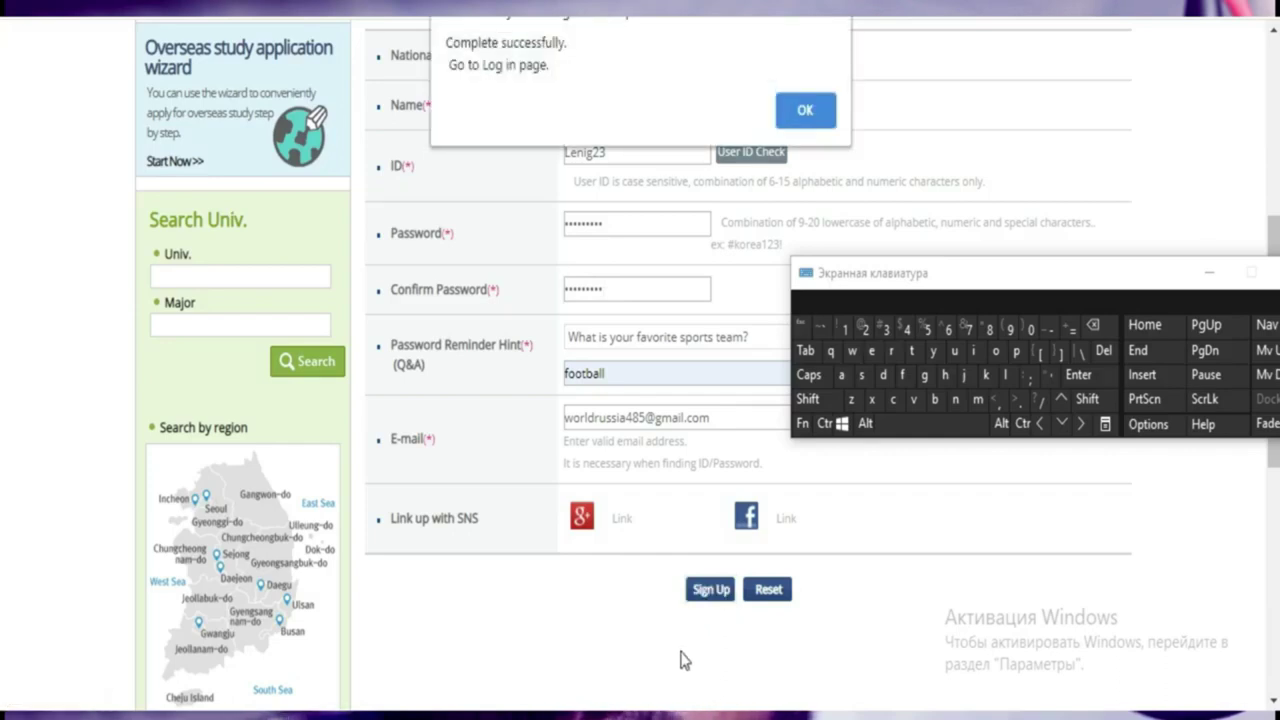
Dismiss both alerts and save the new account's password in Chrome with Enregistrer
click(803, 112)
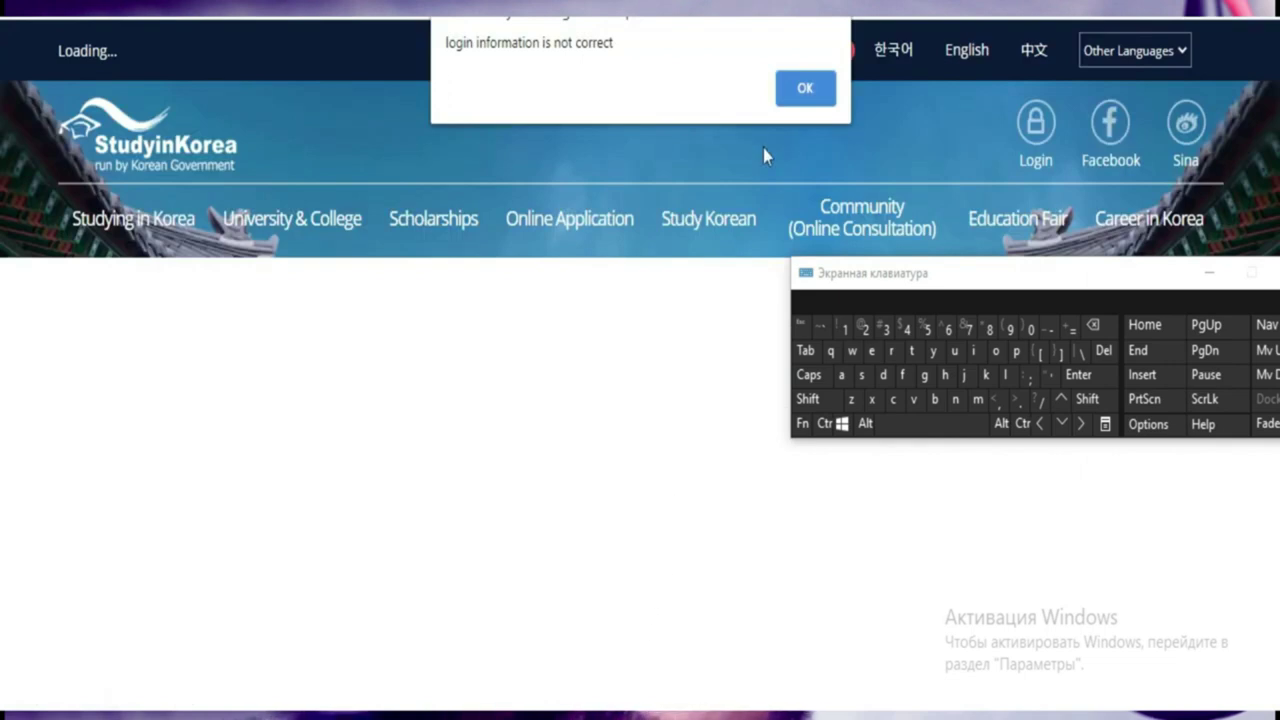
click(800, 106)
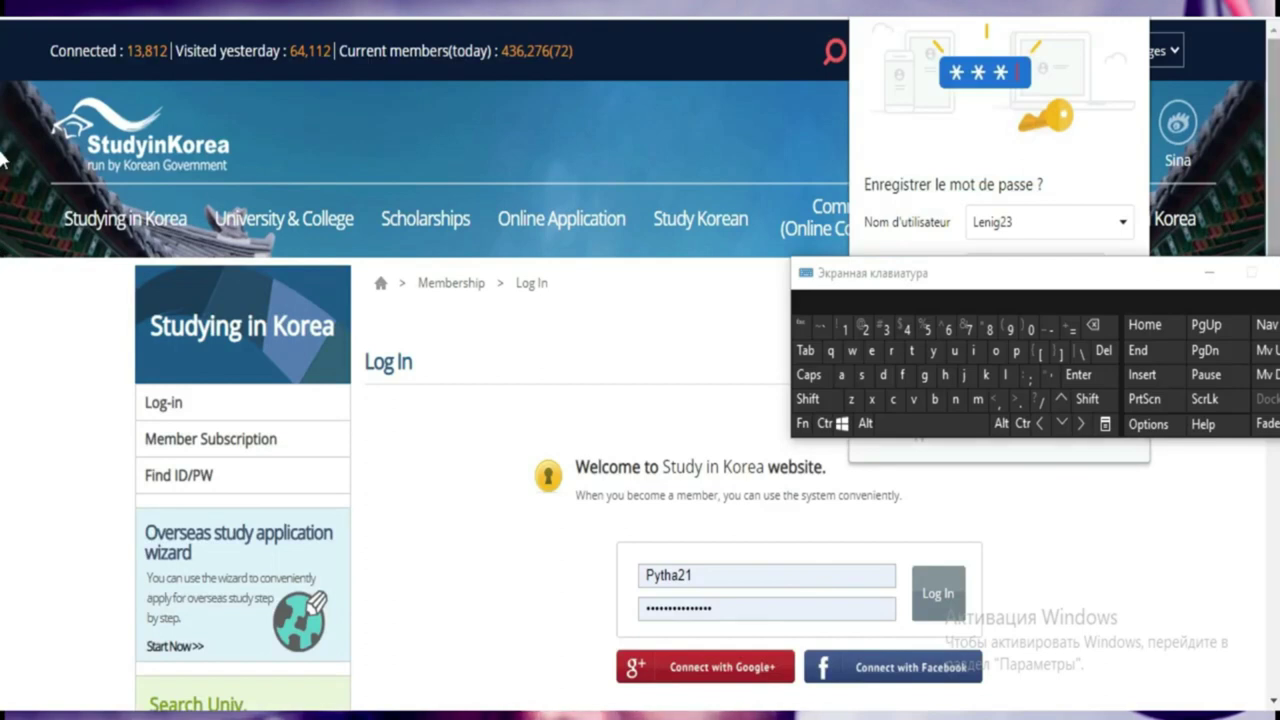
scroll(3, 205, down, 3)
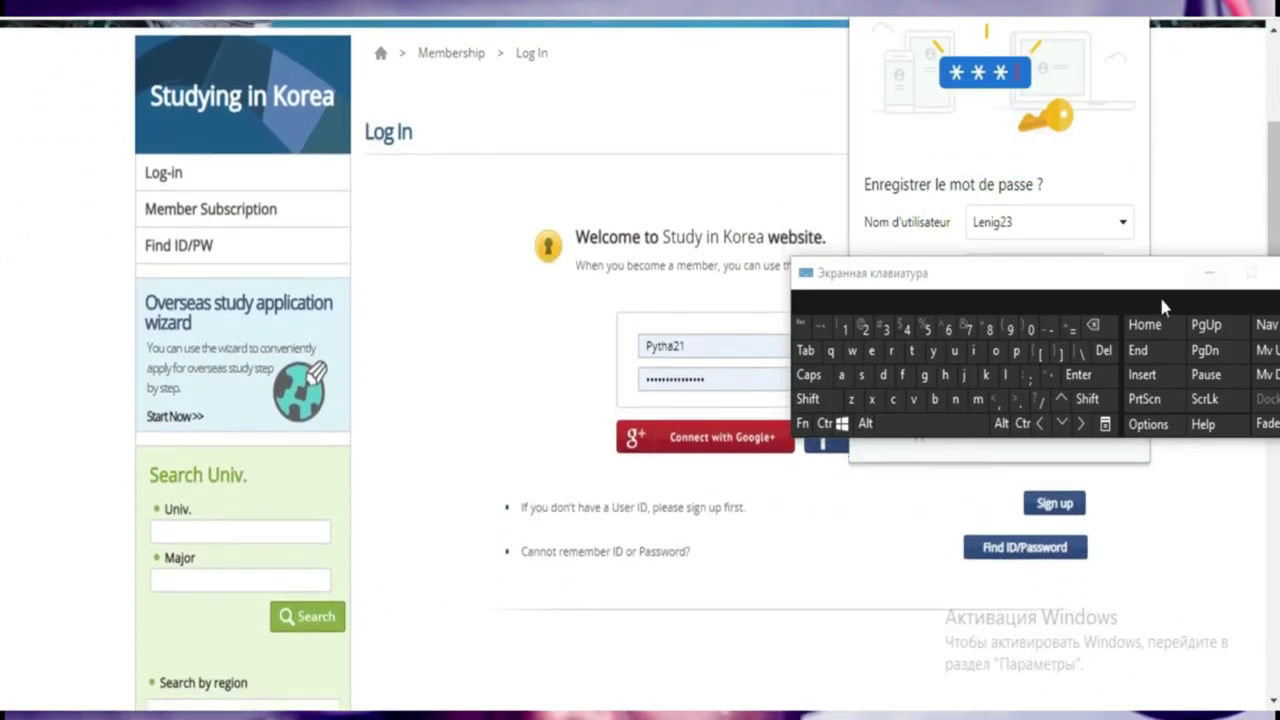
drag(1133, 288, 1113, 544)
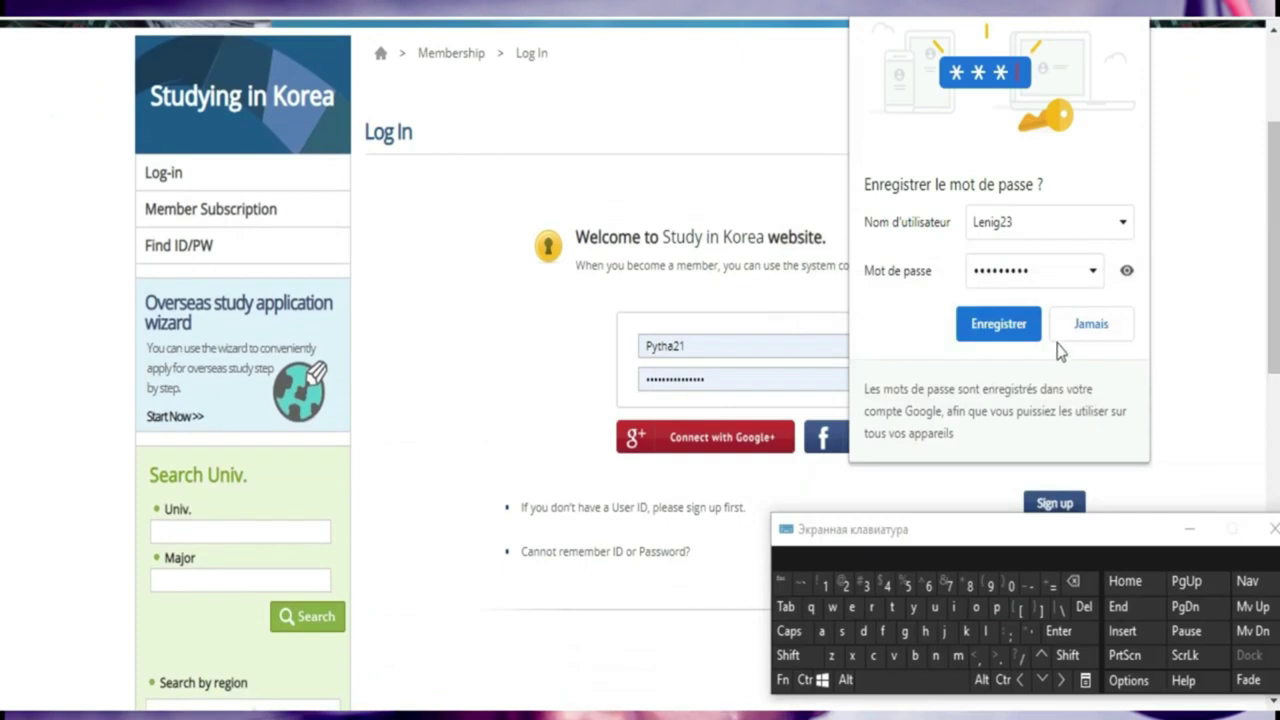
click(1030, 326)
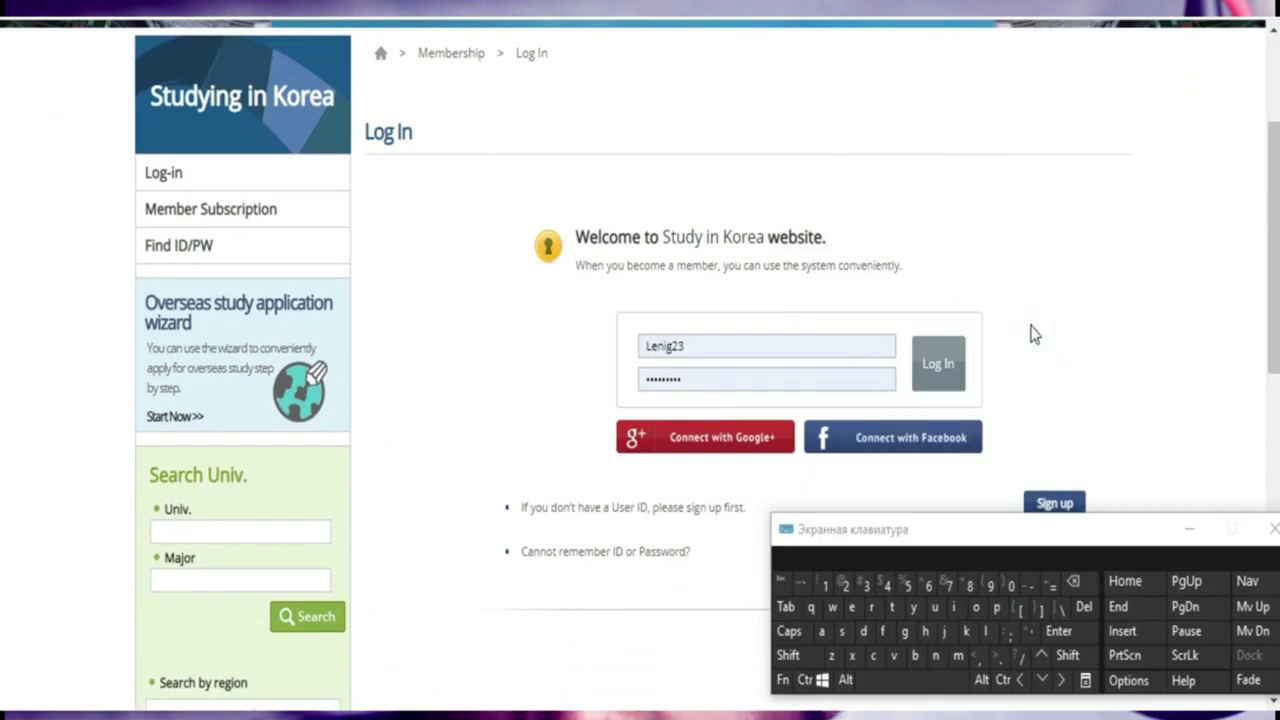
Log in with the newly registered user ID and password
drag(1272, 228, 1275, 164)
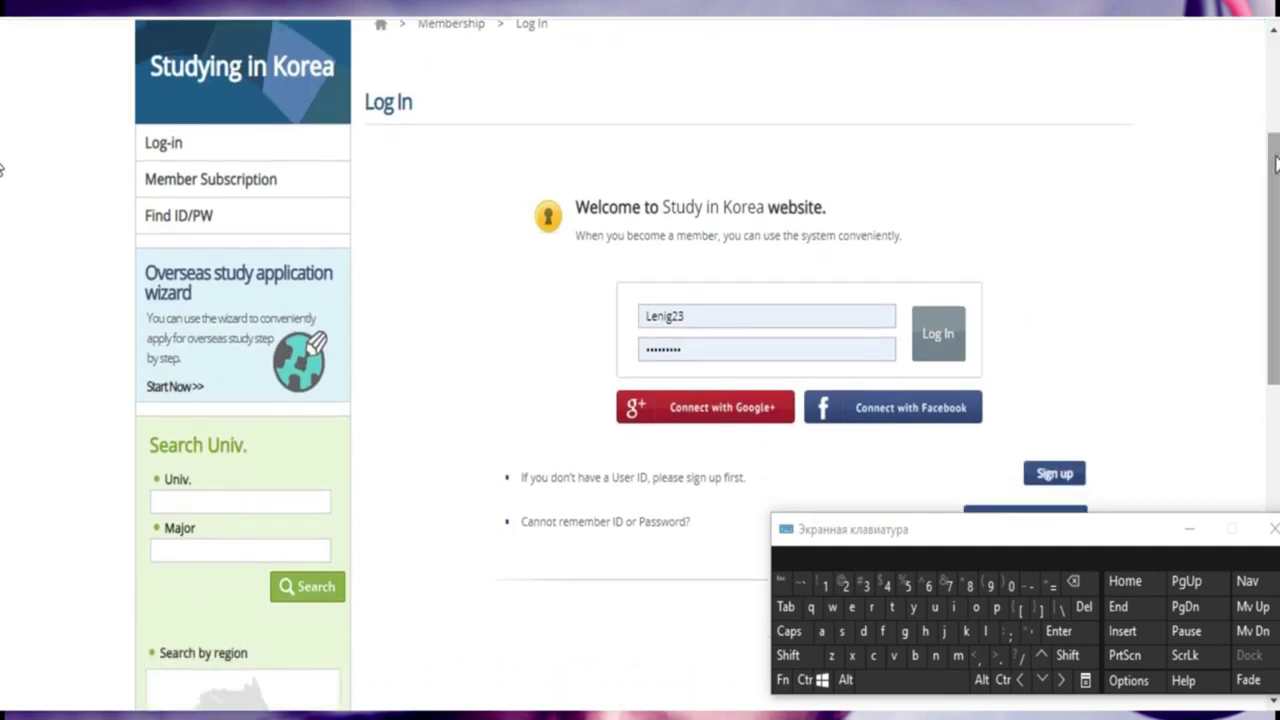
click(938, 340)
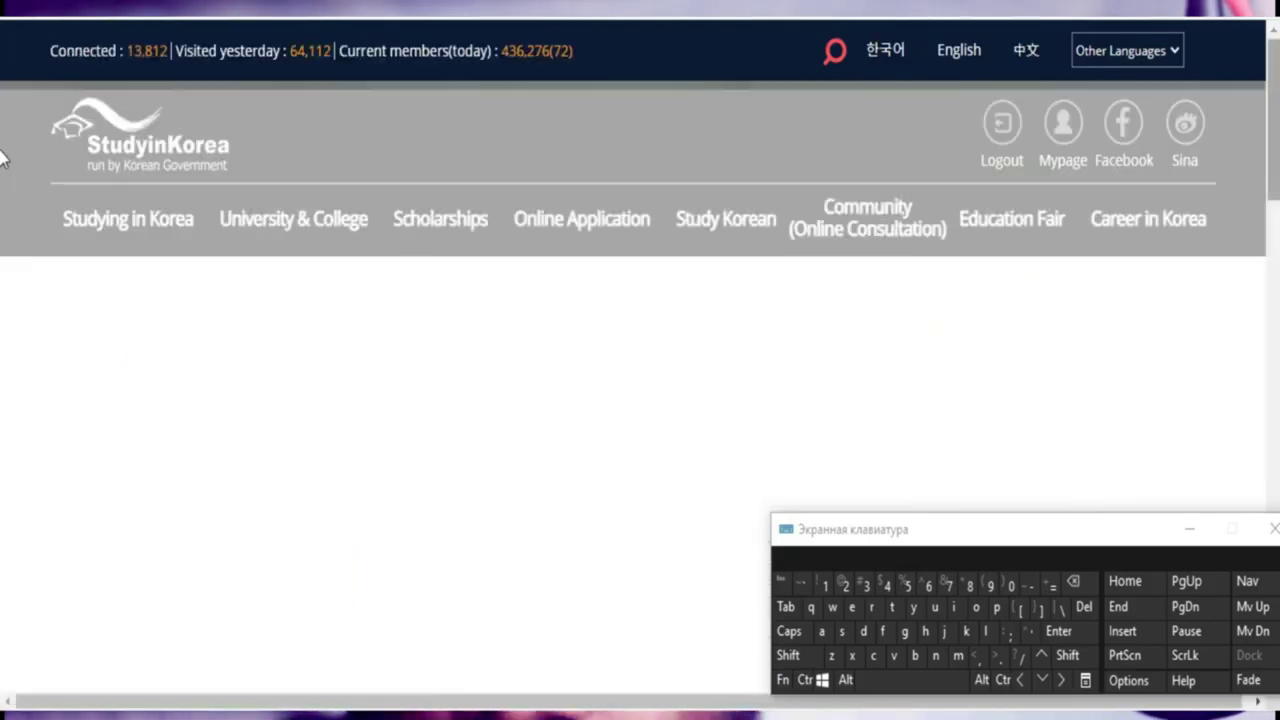
scroll(0, 260, down, 5)
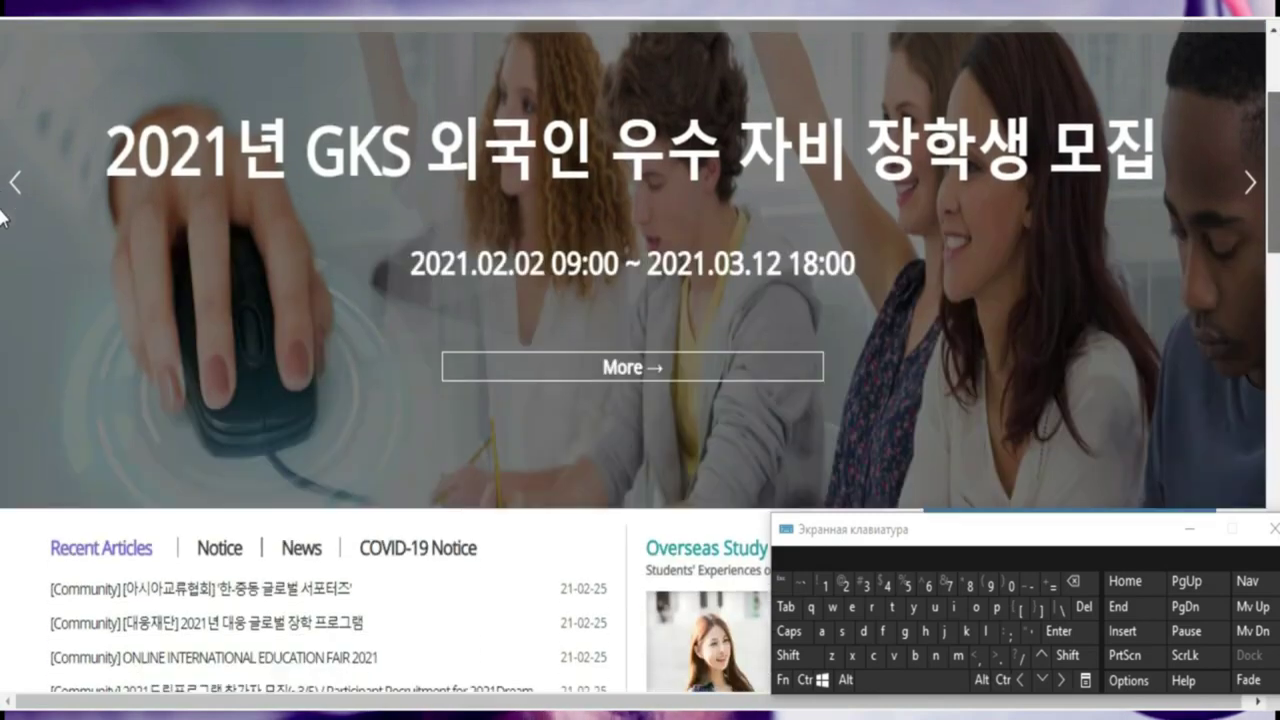
scroll(2, 262, up, 5)
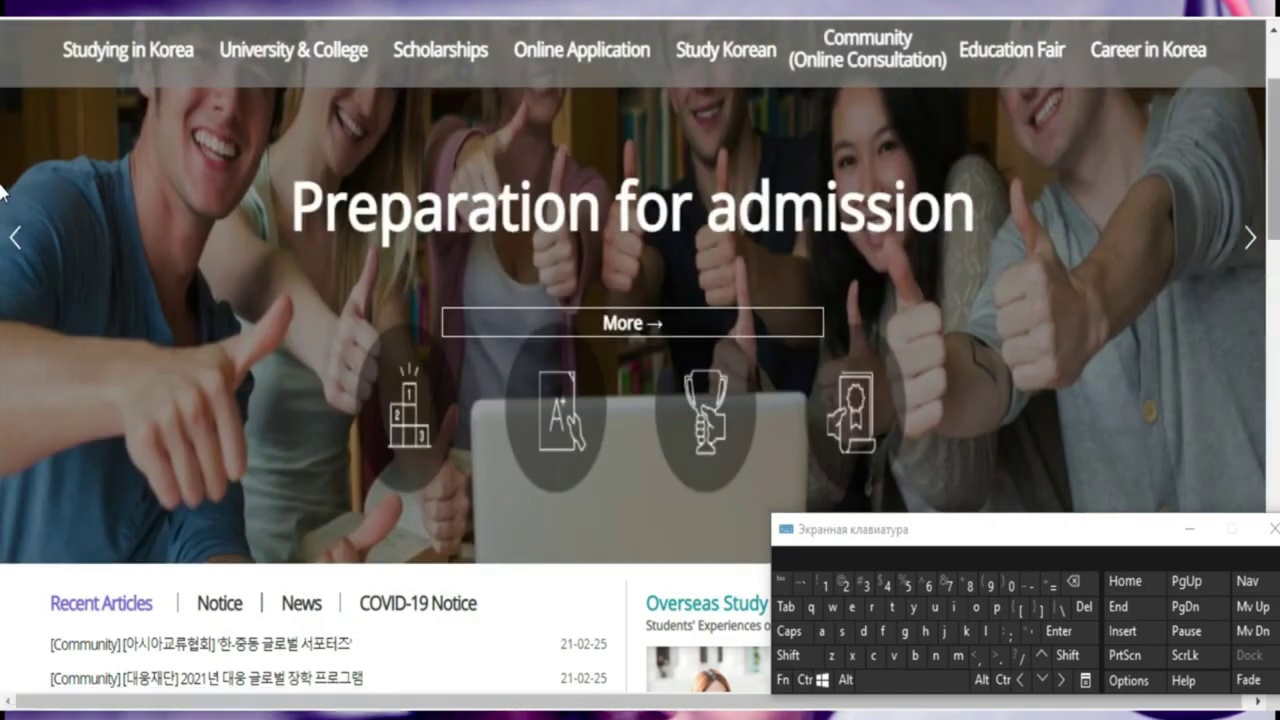
scroll(3, 250, down, 3)
scroll(2, 260, down, 2)
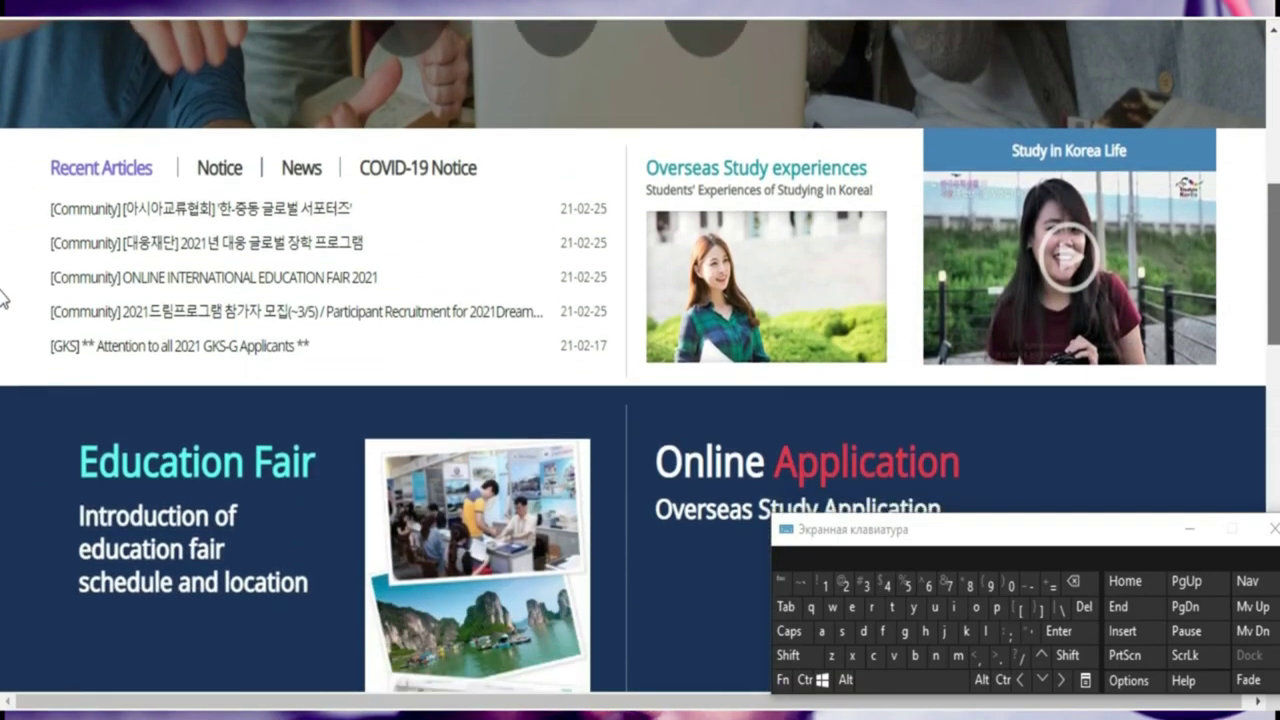
drag(1094, 549, 773, 438)
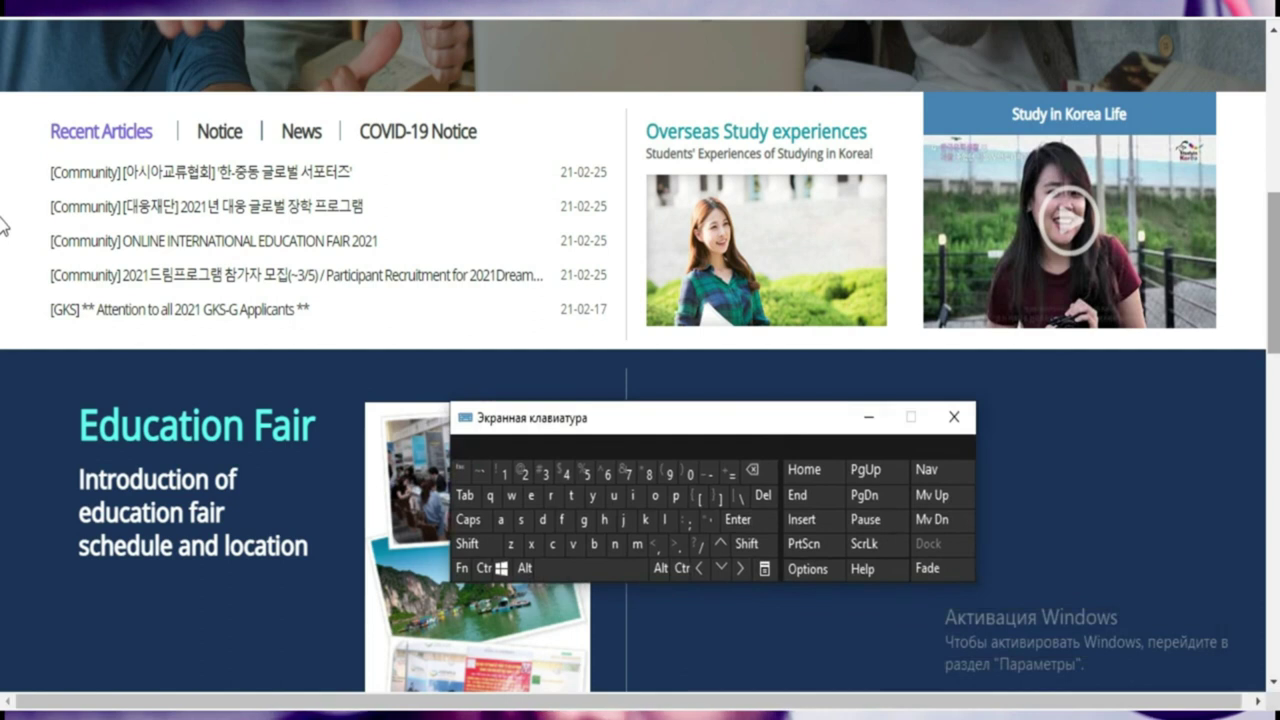
scroll(2, 248, up, 3)
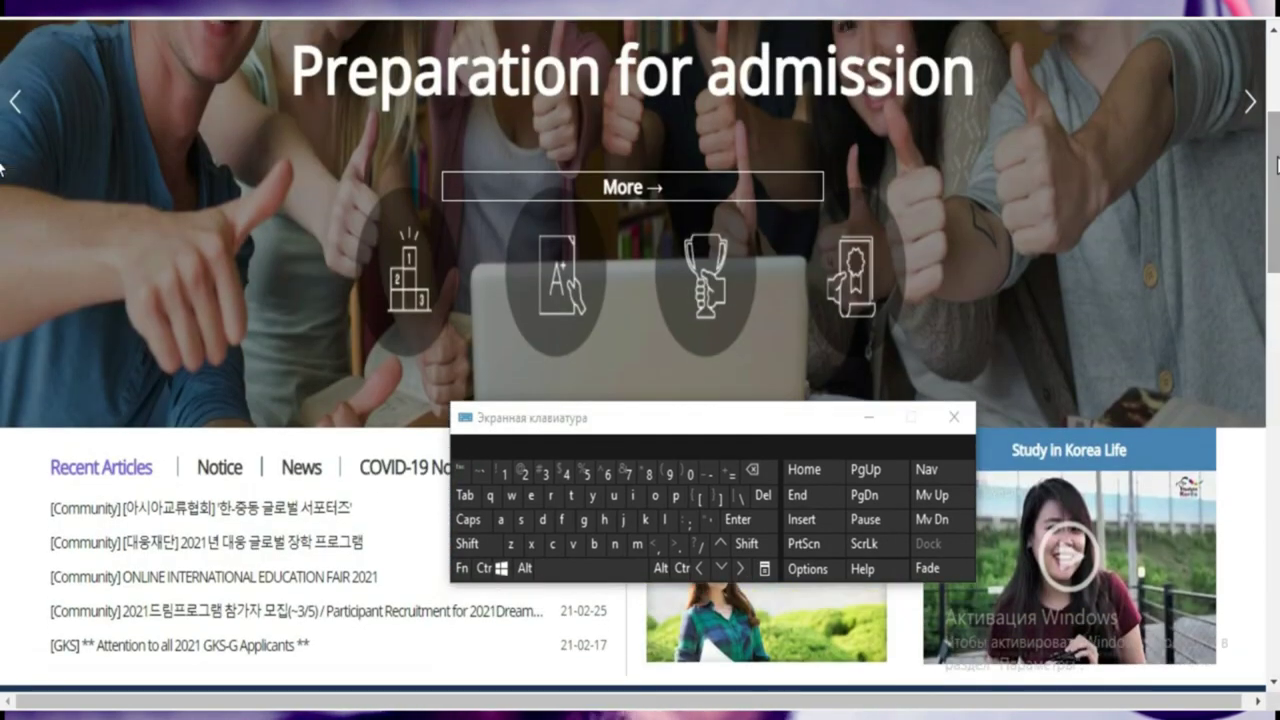